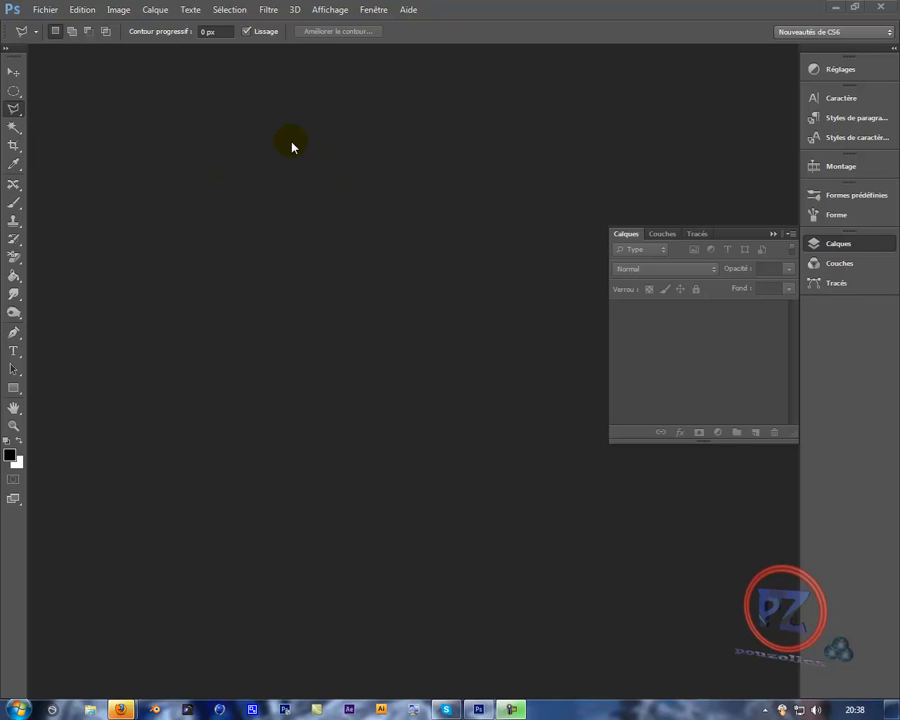
Open the carnaval-tropical13 image and collapse the layers panel to uncover the whole photo.
left_click(46, 10)
left_click(46, 41)
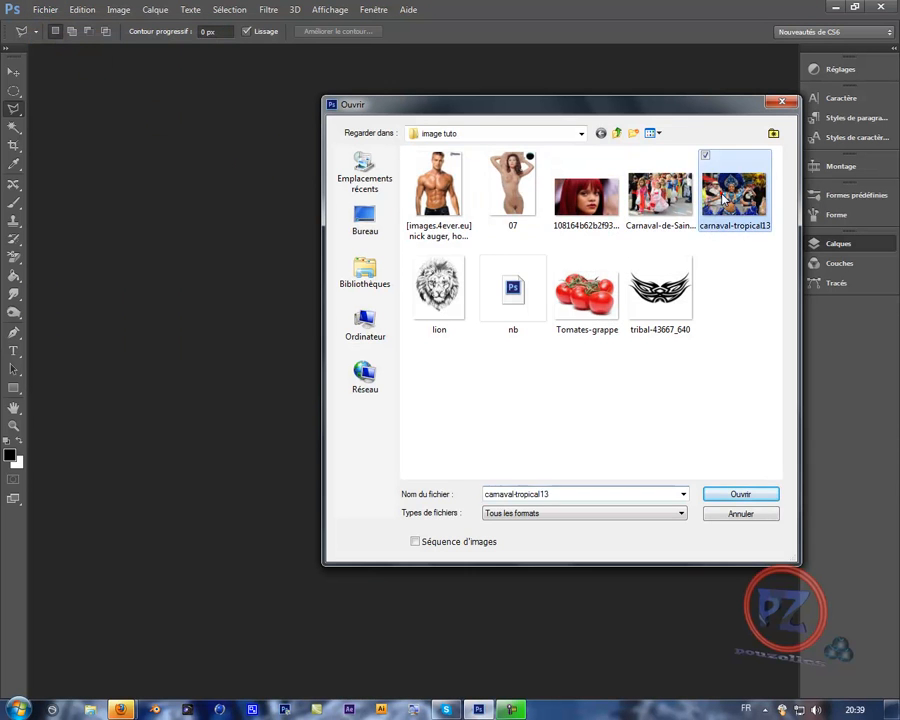
double_click(721, 194)
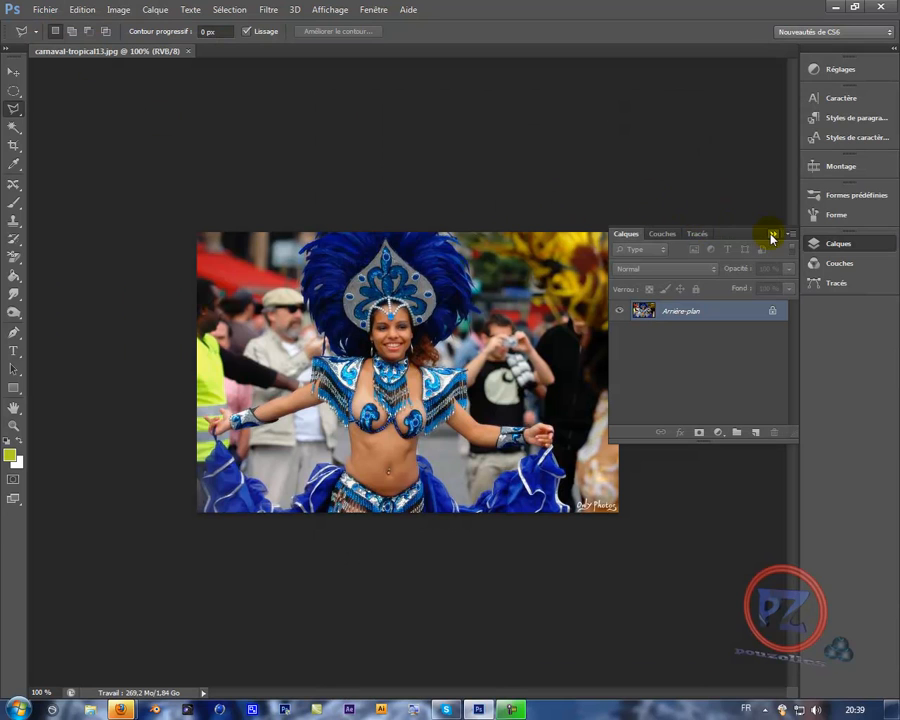
left_click(770, 236)
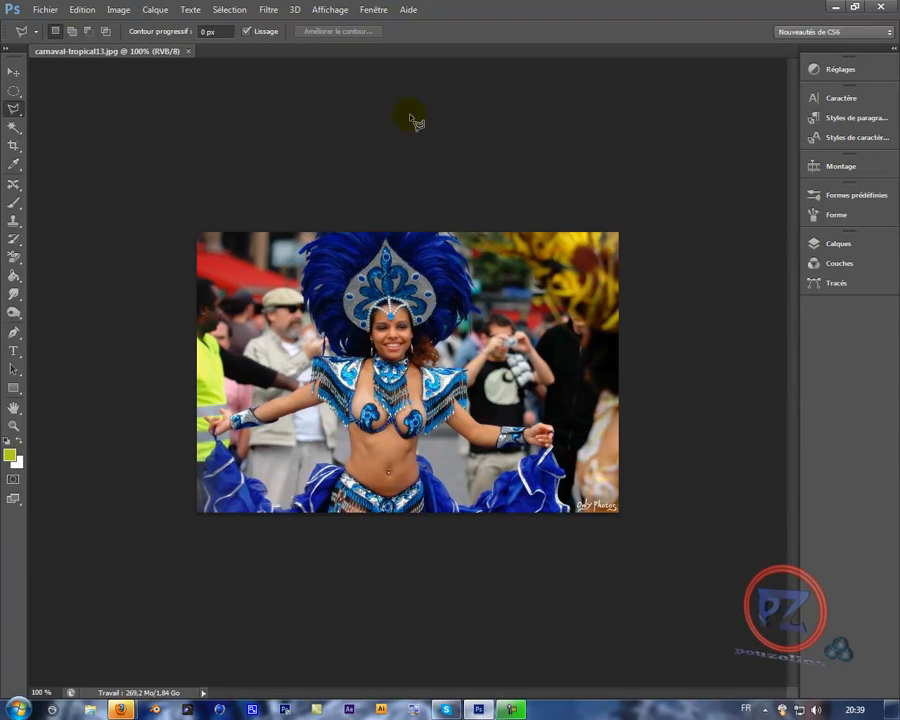
Activate the Move tool and start the Flou de profondeur de champ filter on the photo.
left_click(13, 72)
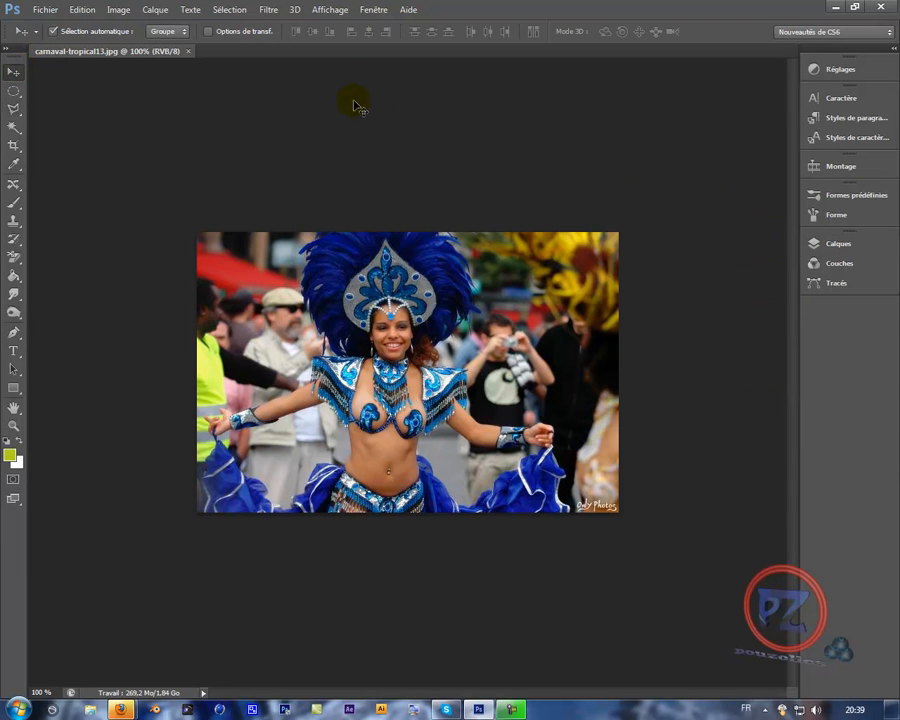
left_click(270, 10)
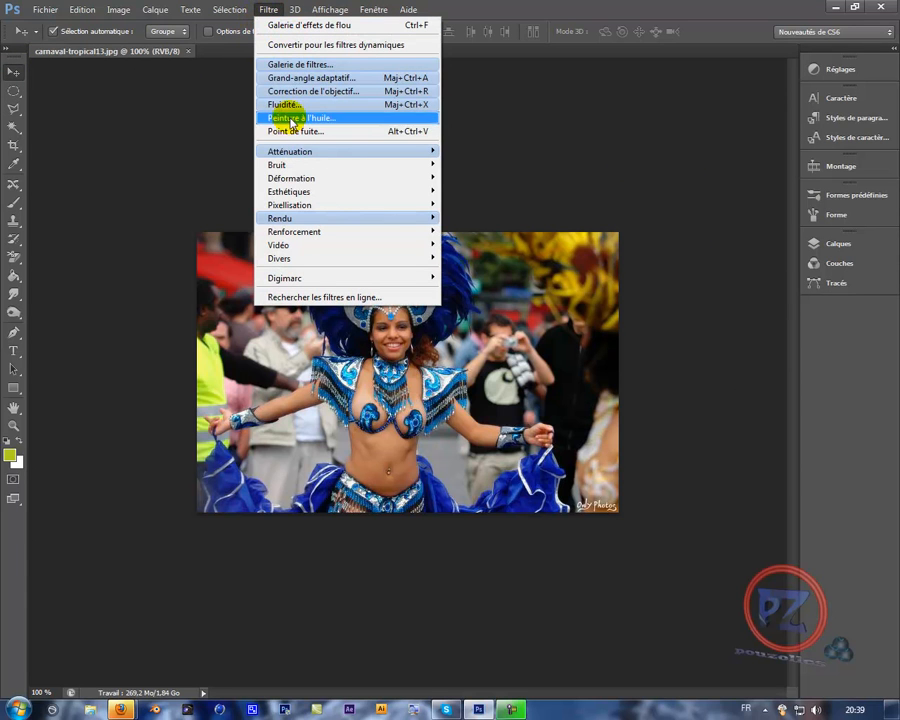
mouse_move(295, 153)
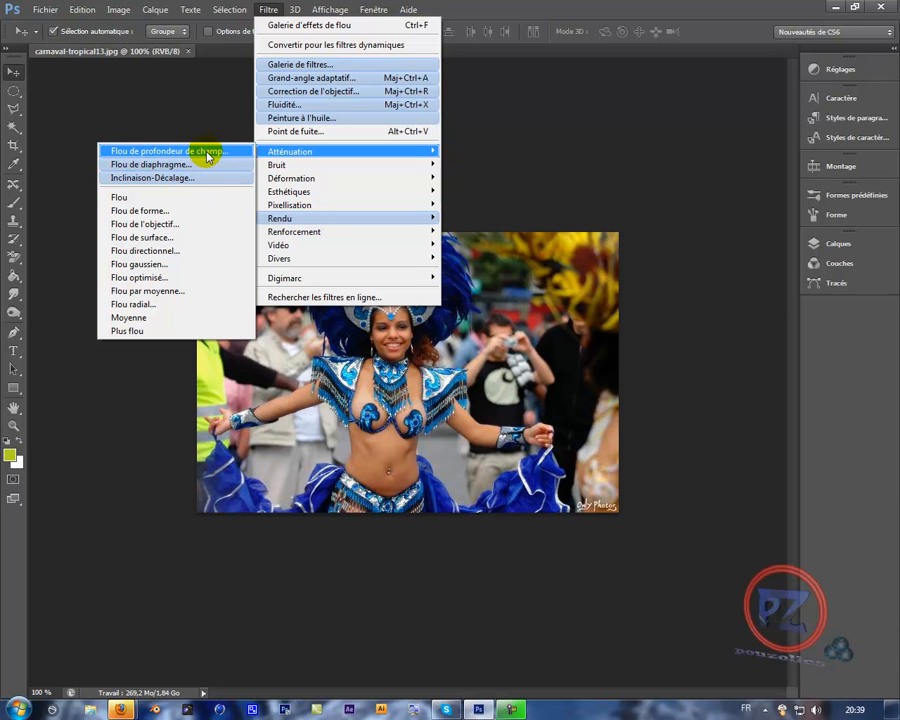
left_click(209, 151)
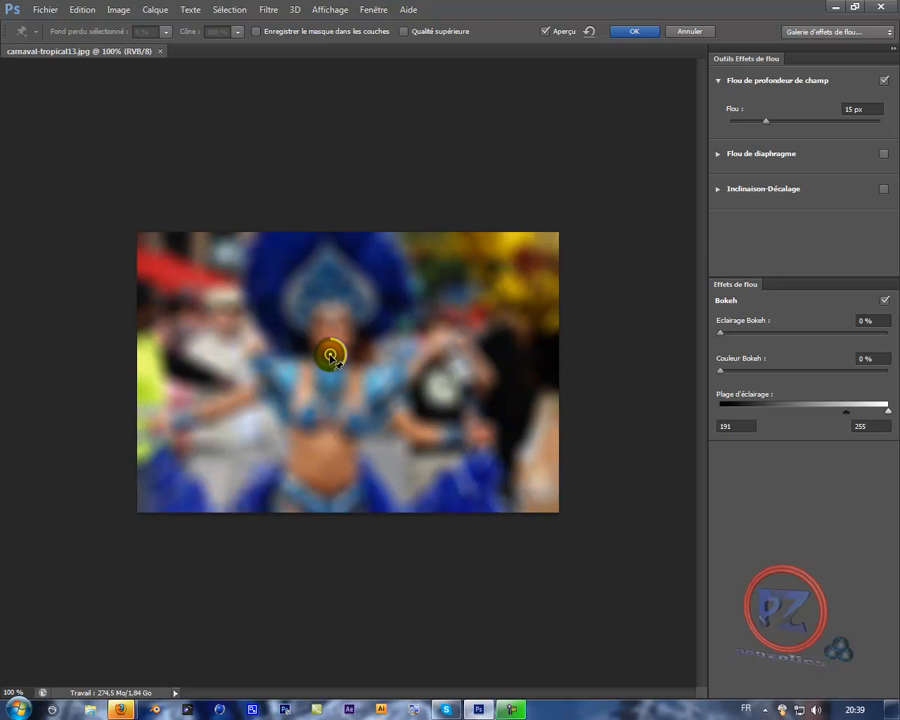
Move the default blur pin onto the yellow feathers beside the dancer and set its blur to 4 px.
left_click_drag(358, 354, 461, 313)
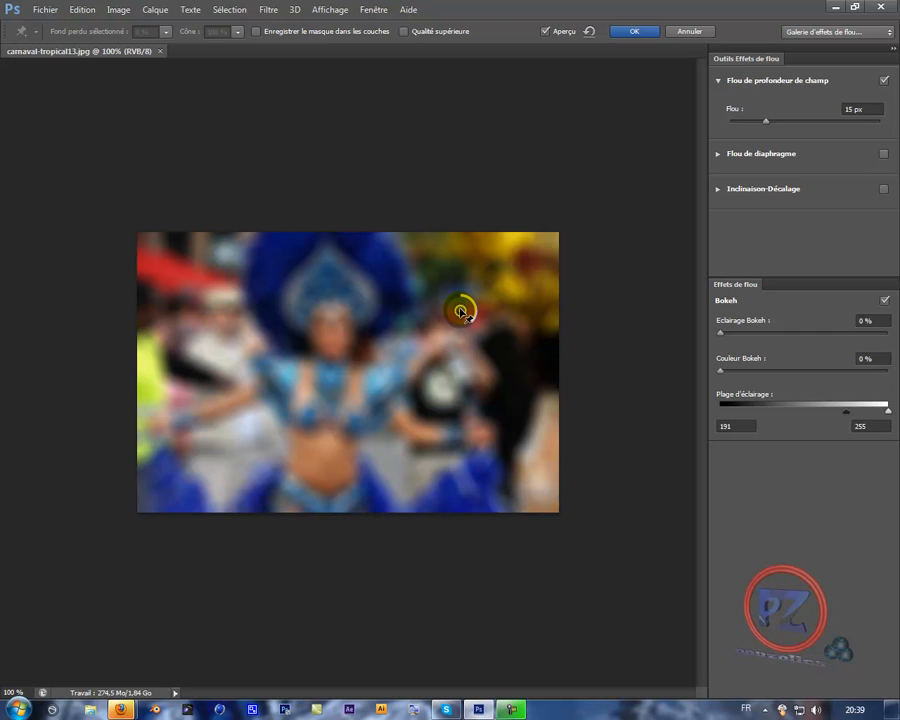
left_click_drag(466, 316, 490, 293)
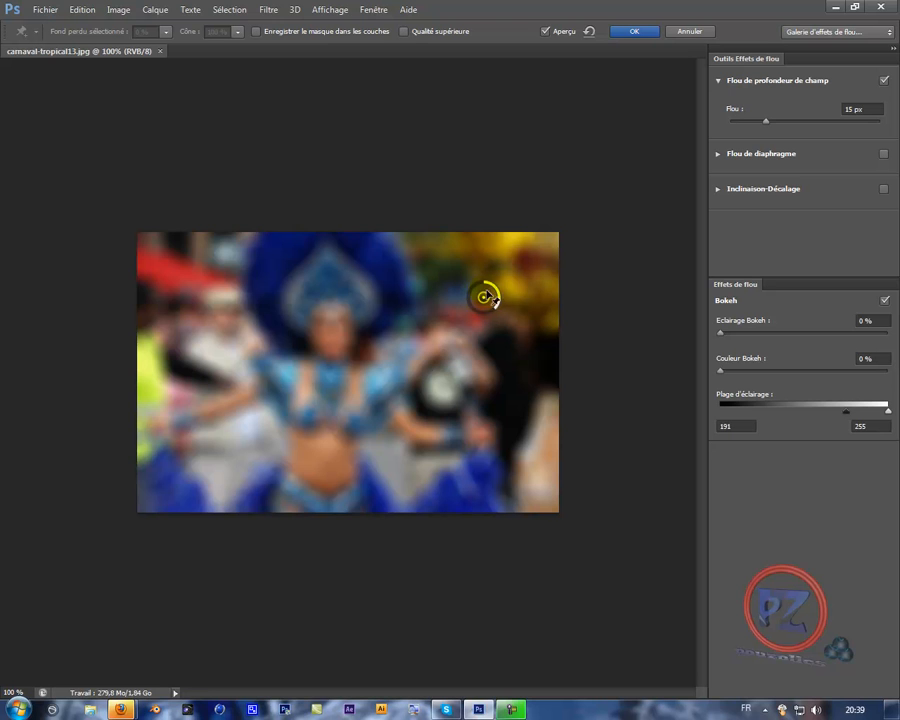
left_click_drag(496, 315, 499, 301)
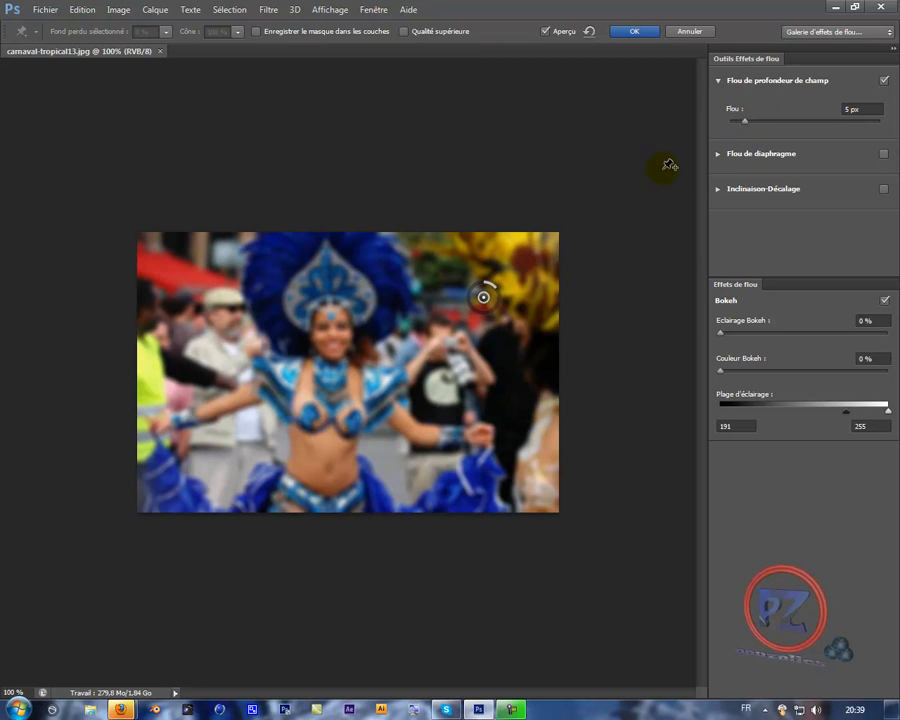
left_click_drag(743, 124, 737, 124)
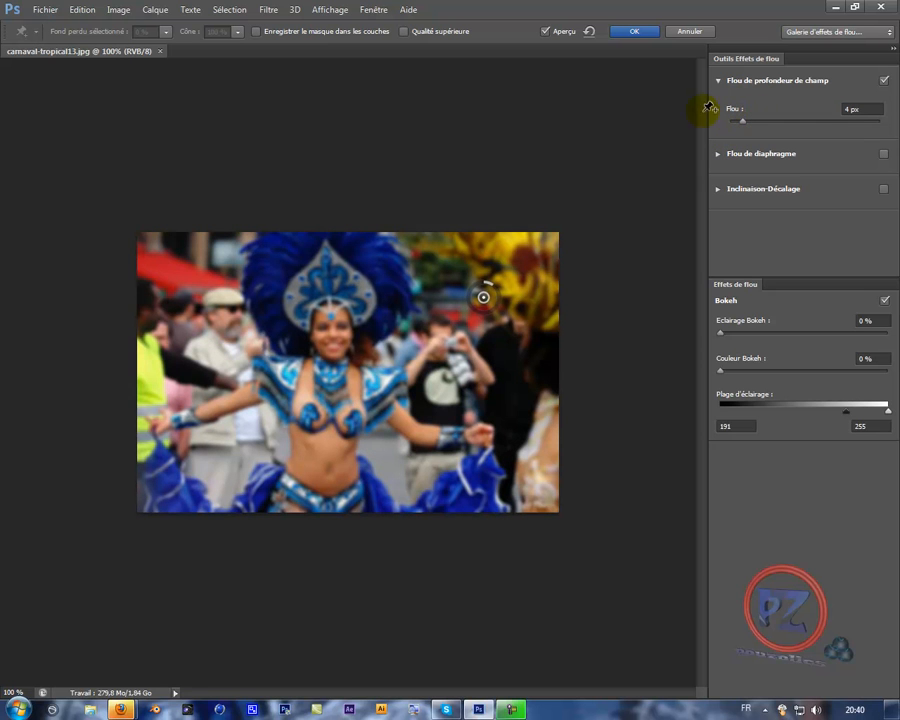
left_click_drag(484, 297, 498, 292)
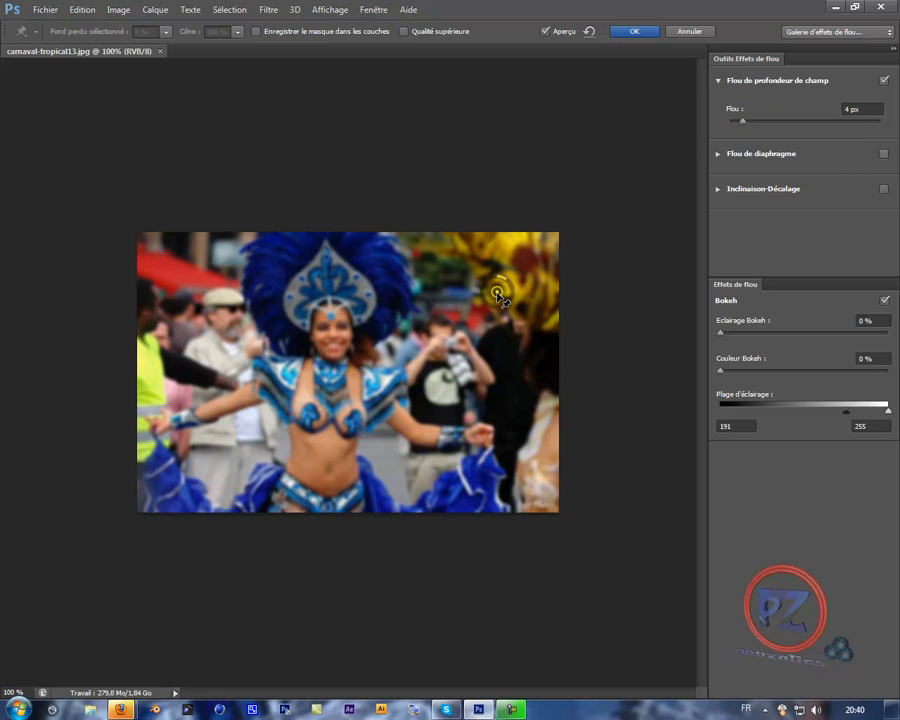
Add a blur pin of 18 px beside the yellow vest and another of 0 px on the dancer's face.
left_click(231, 421)
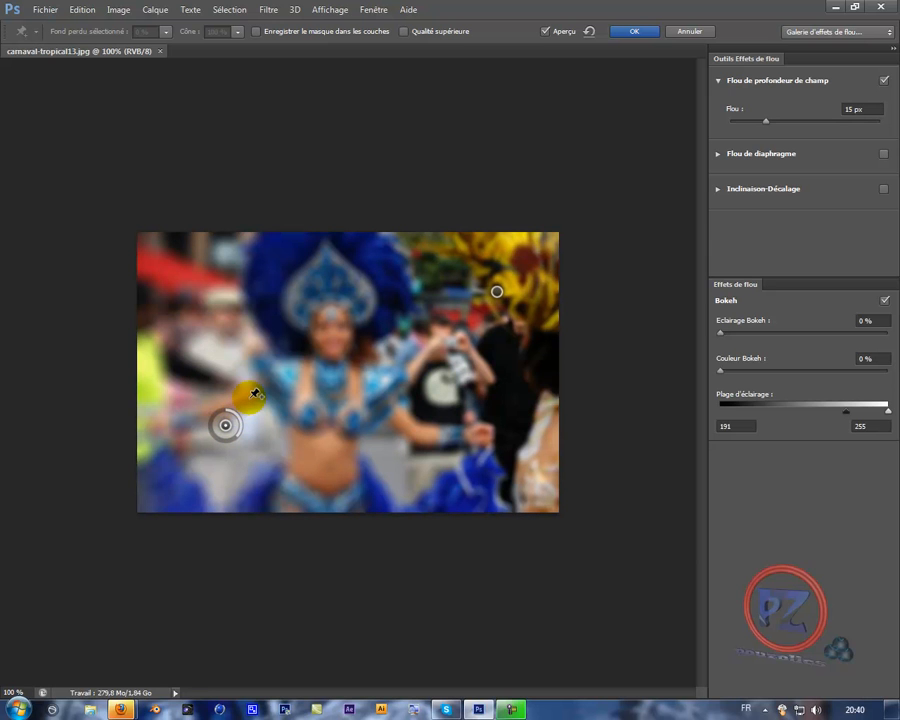
left_click_drag(238, 443, 170, 388)
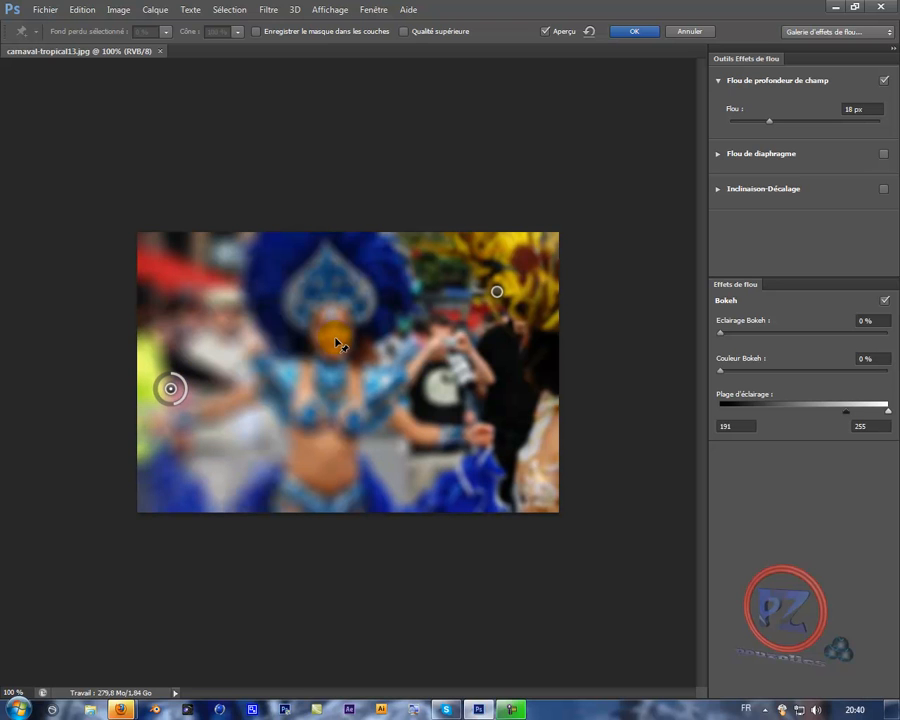
left_click(341, 333)
left_click_drag(350, 345, 338, 328)
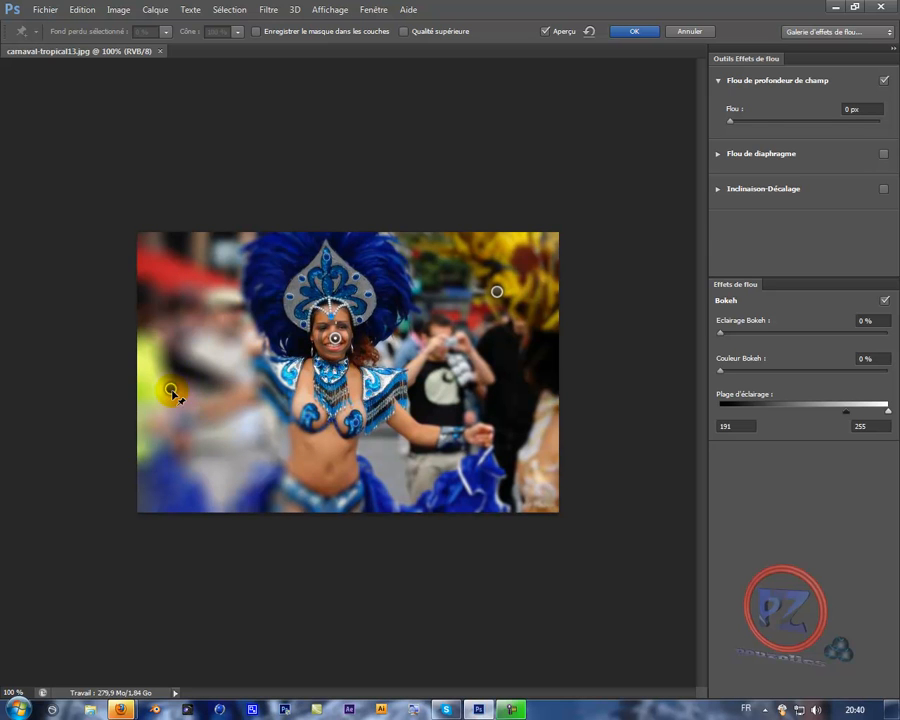
Try stronger blur on the pin beside the yellow vest, including 442 px, and set it to 13 px.
left_click(171, 389)
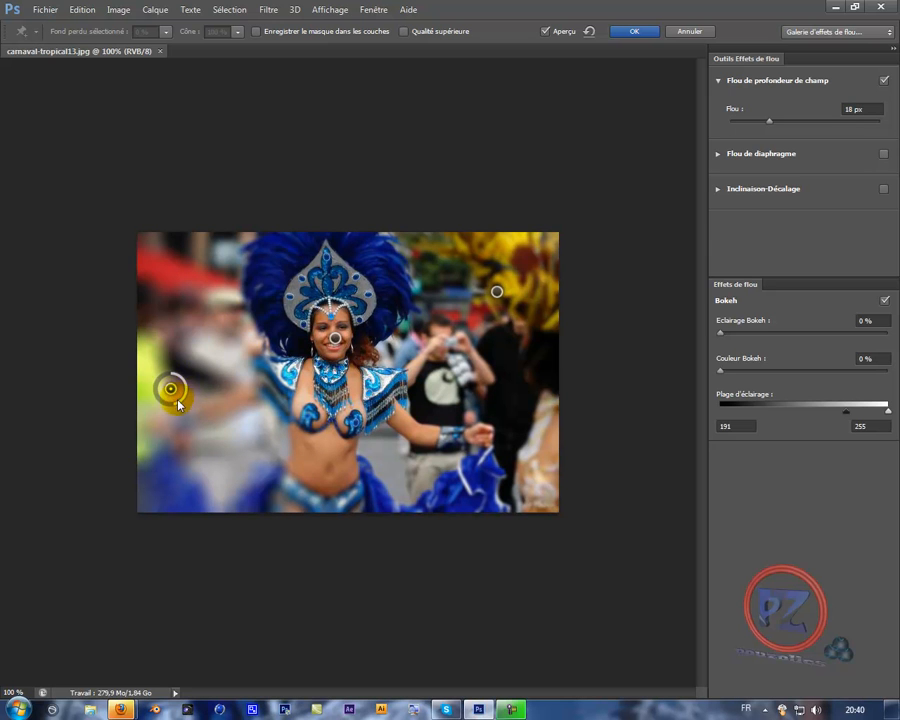
left_click_drag(172, 405, 165, 377)
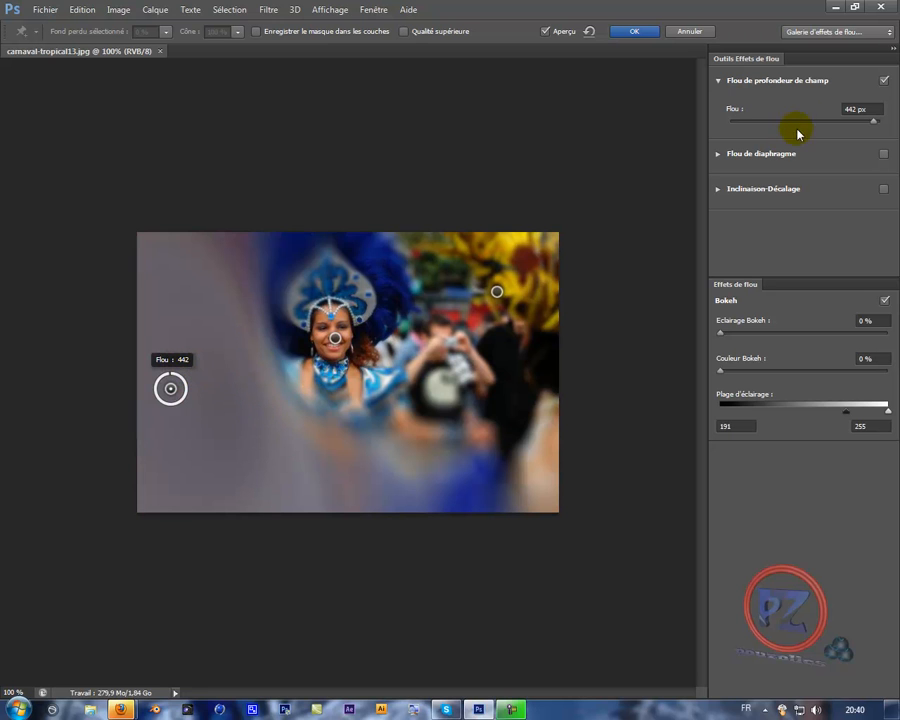
left_click(763, 122)
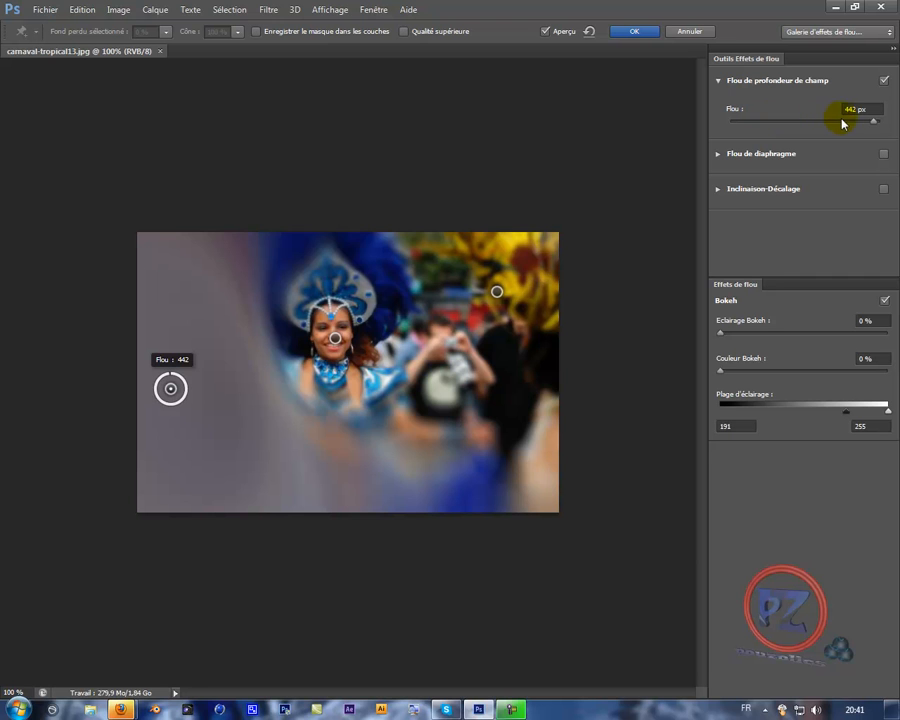
left_click_drag(875, 125, 866, 124)
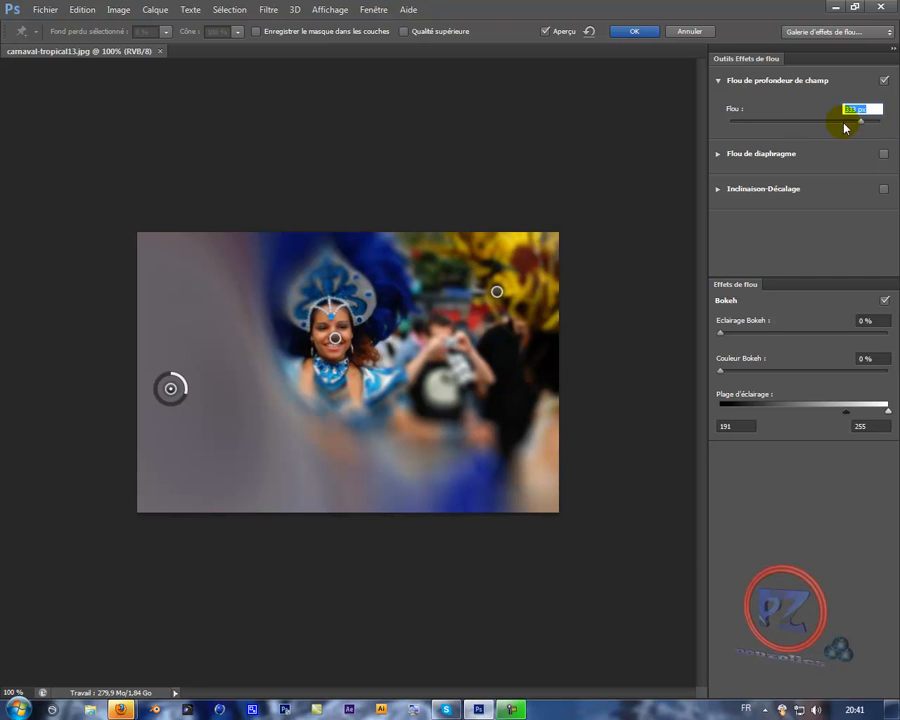
left_click(763, 122)
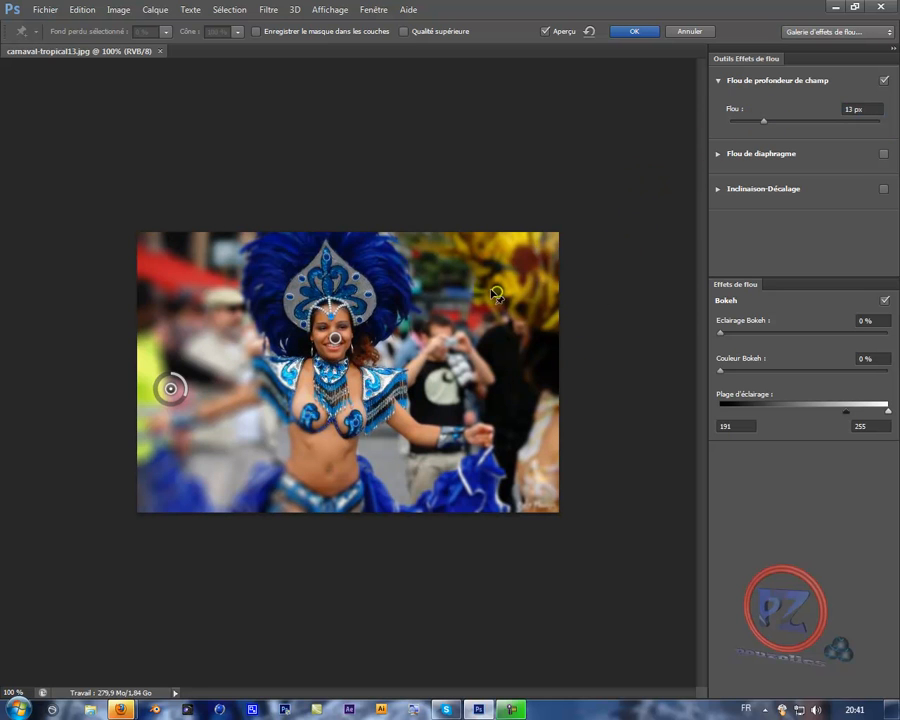
left_click(337, 340)
left_click(497, 293)
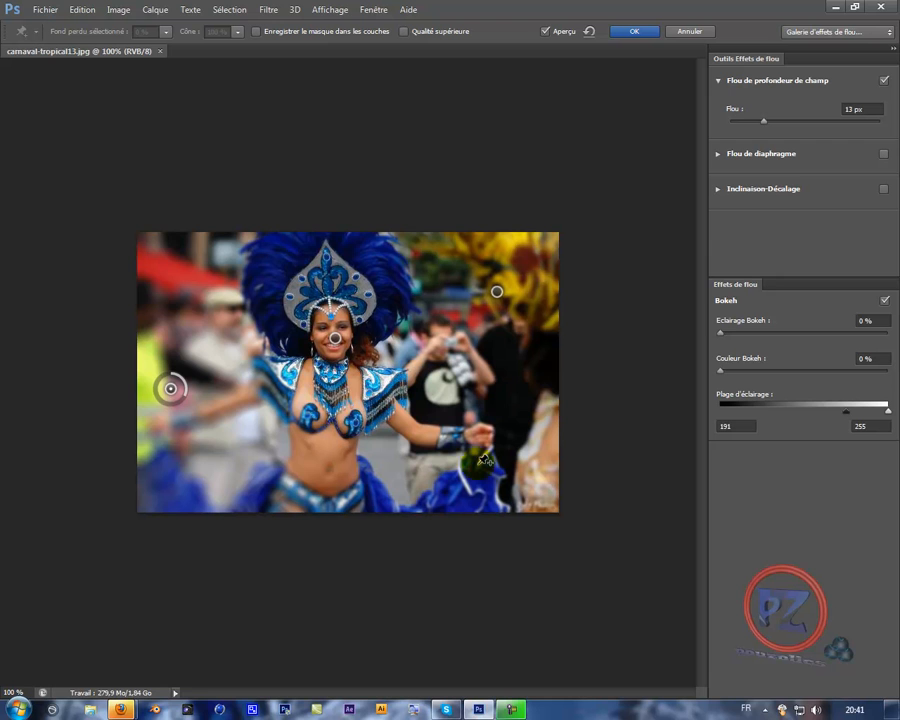
Turn off Flou de profondeur de champ and enable Flou de diaphragme, stretching its ellipse diagonally across the dancer.
left_click(884, 80)
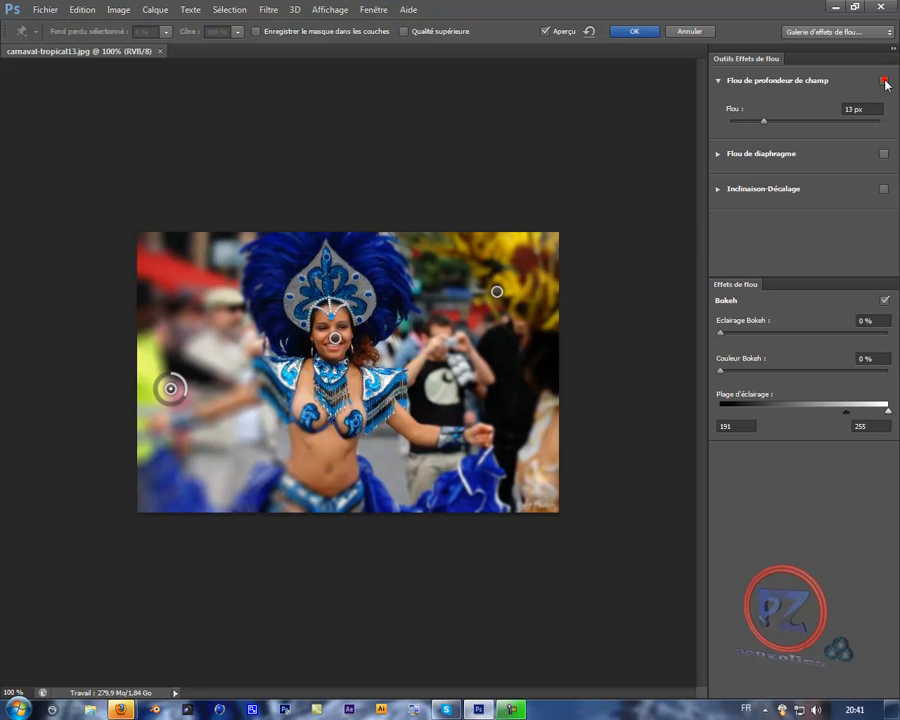
left_click(718, 155)
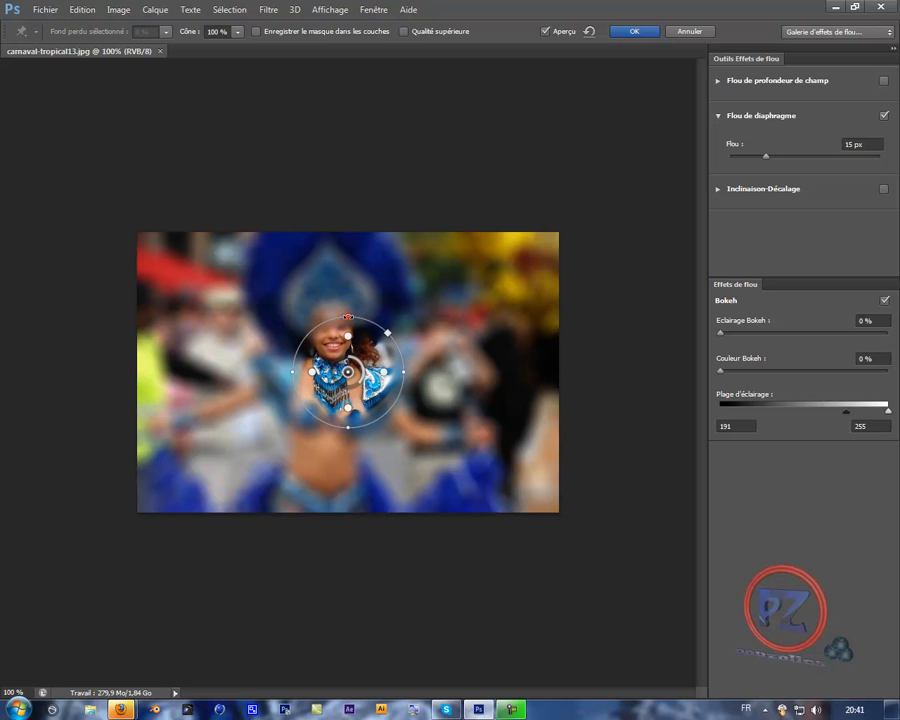
left_click_drag(348, 317, 449, 302)
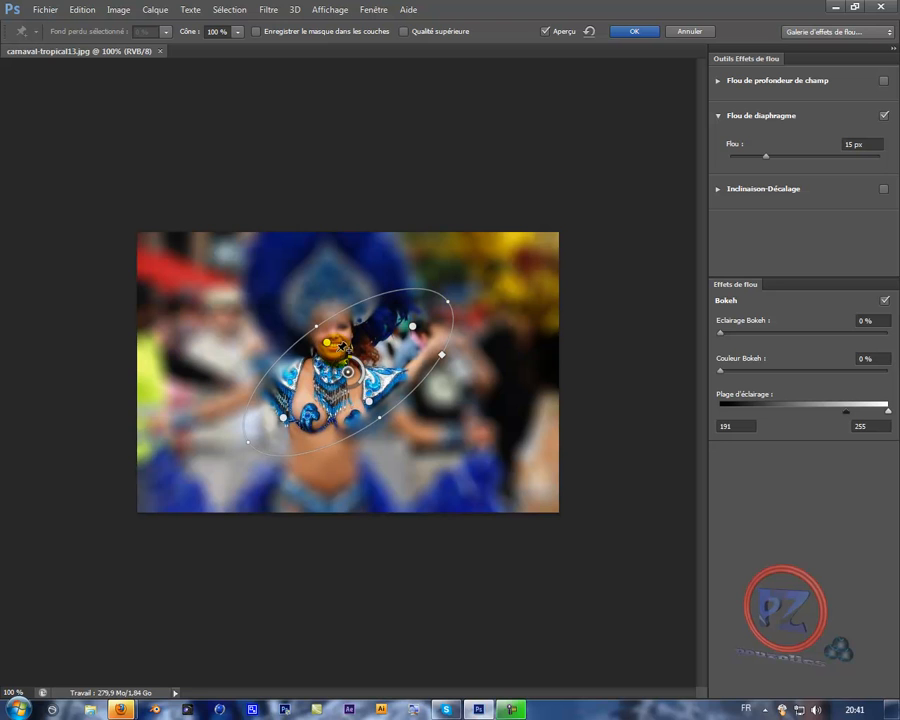
Adjust the ellipse's inner blur transition and try a squarer outline before restoring its rounded shape.
left_click_drag(330, 346, 322, 330)
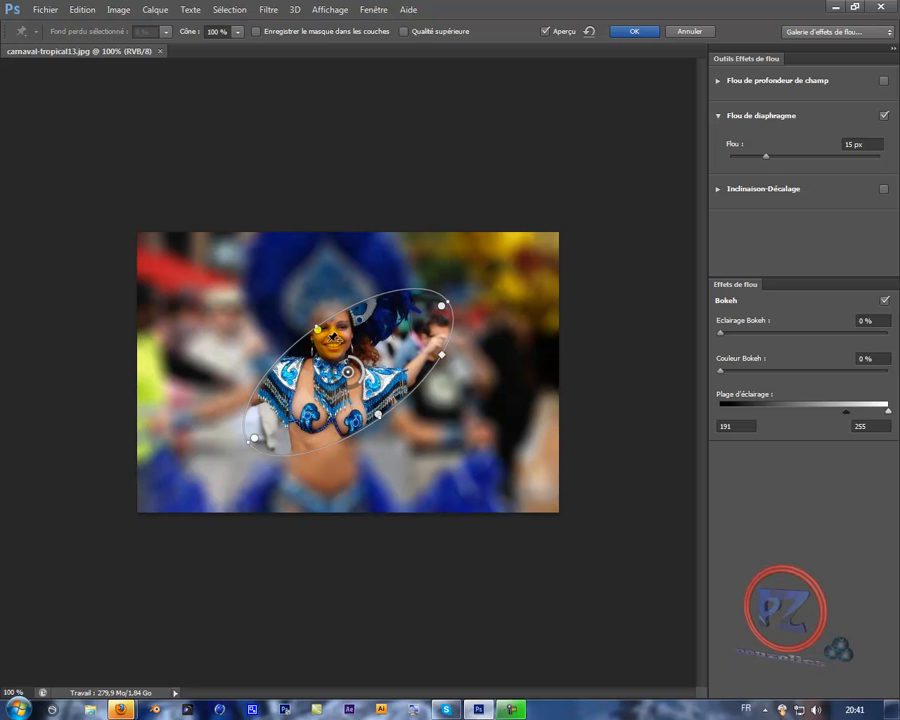
left_click_drag(321, 336, 331, 343)
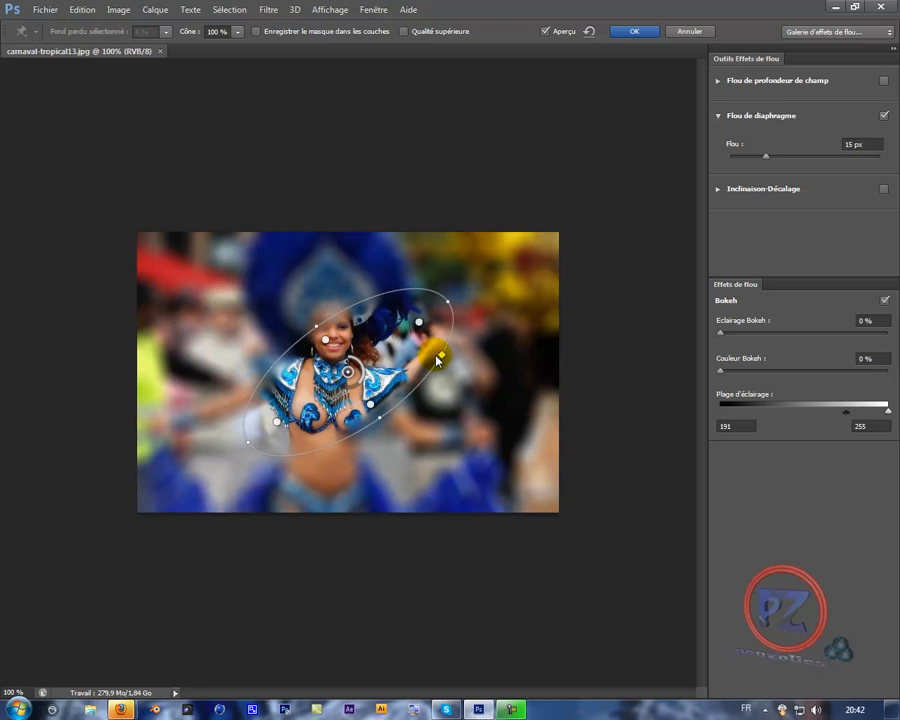
left_click_drag(448, 362, 487, 395)
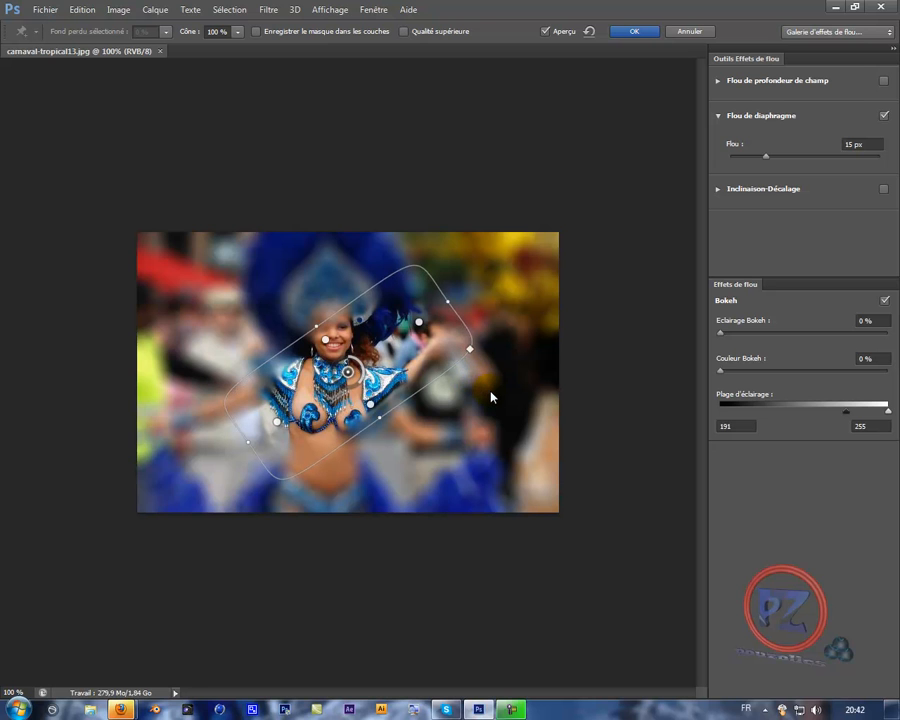
left_click_drag(476, 364, 431, 372)
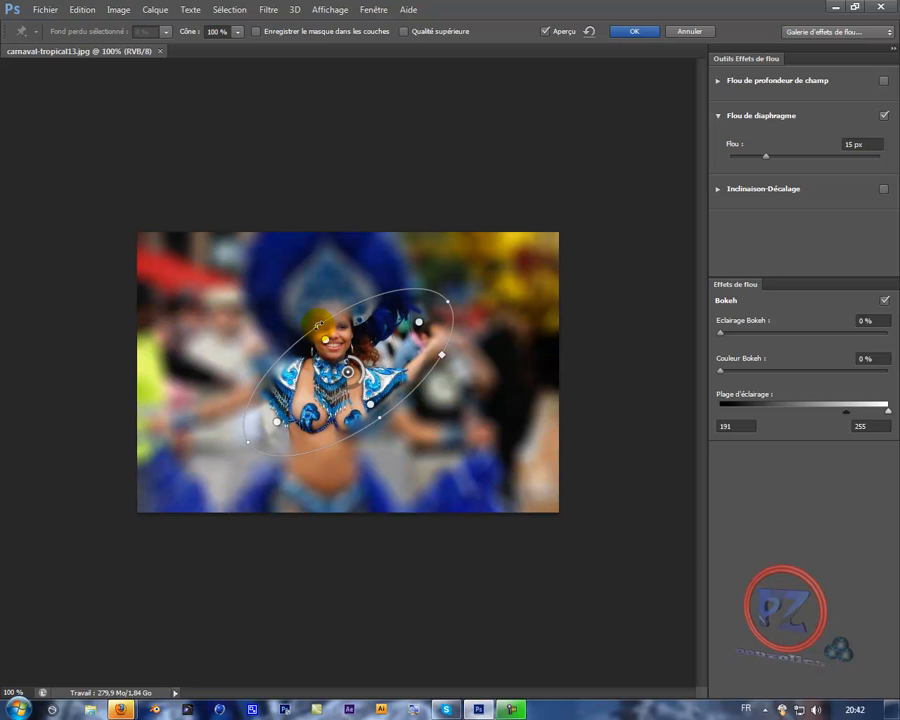
Enlarge and centre the iris blur ellipse around the dancer, and add a second iris pin on the yellow feathers.
left_click_drag(317, 324, 345, 236)
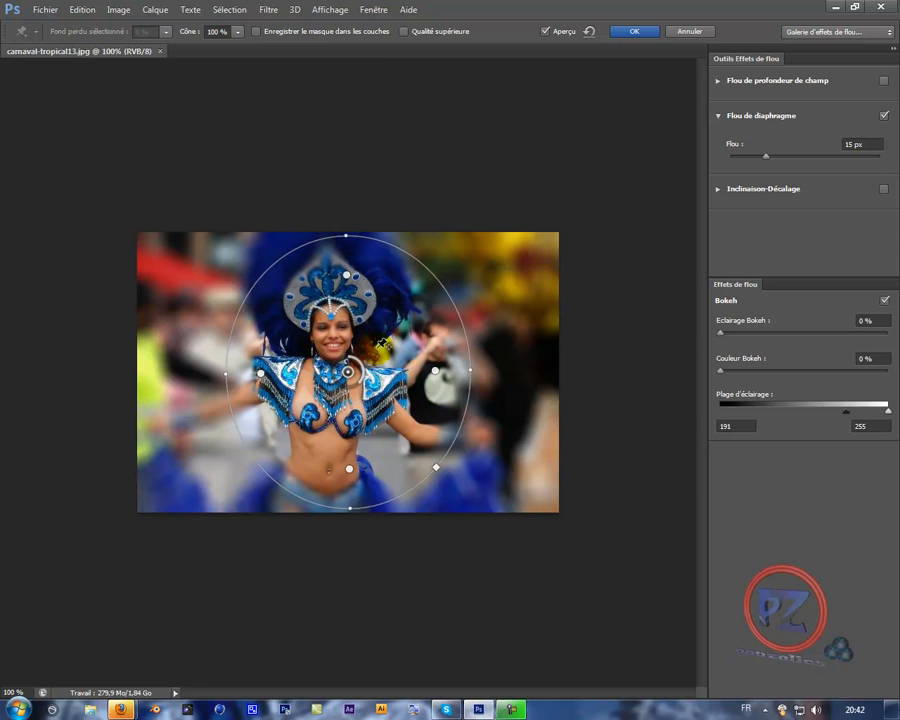
left_click_drag(357, 380, 337, 385)
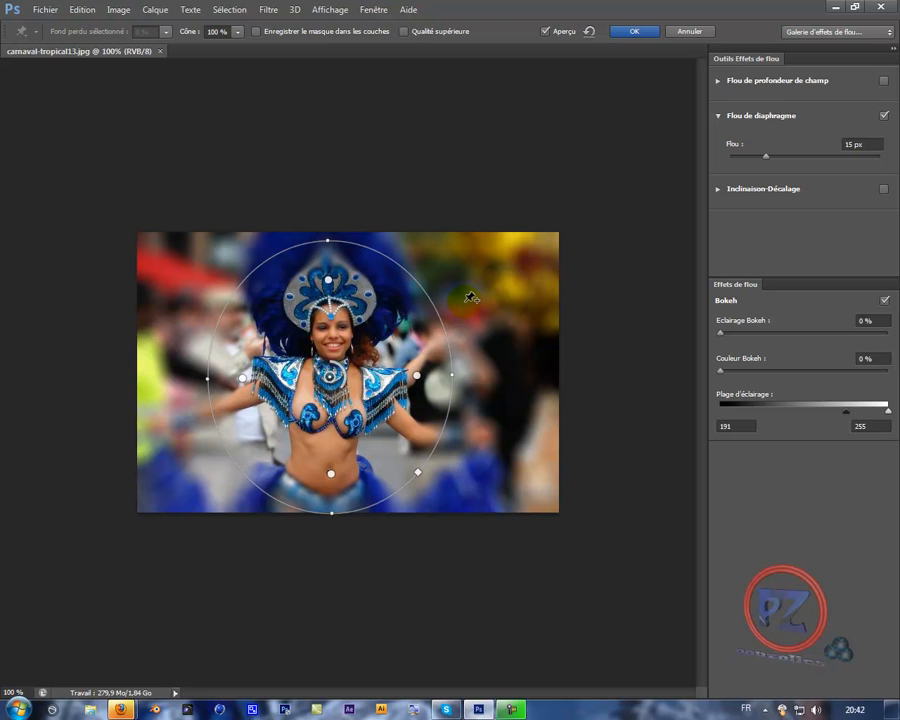
left_click(519, 261)
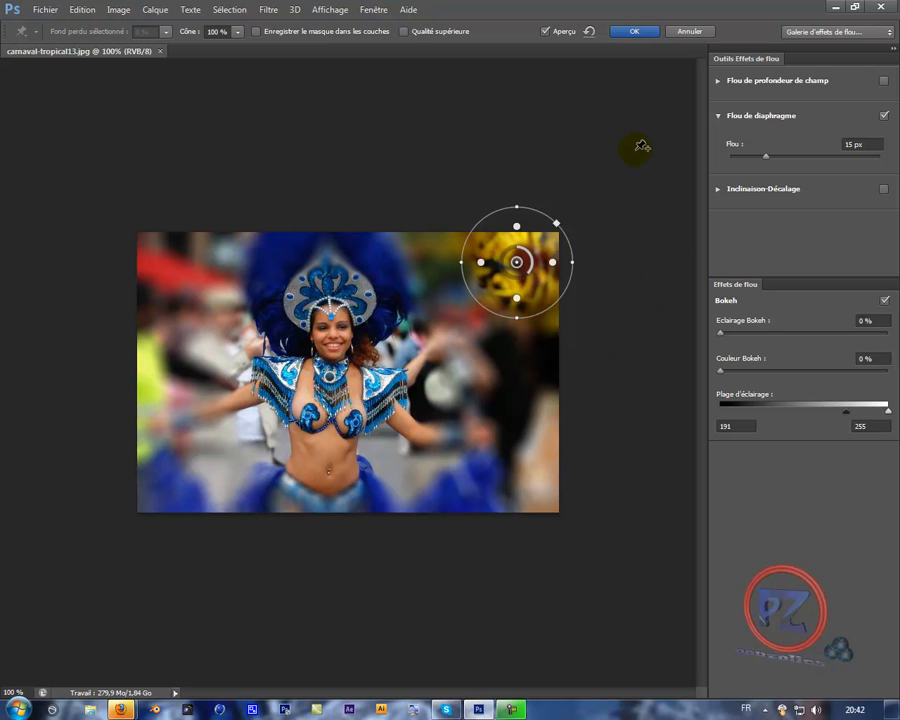
Enable Inclinaison-Décalage, widen its blur transition, and fit a widened focus band over the dancer at about -88°.
left_click(719, 190)
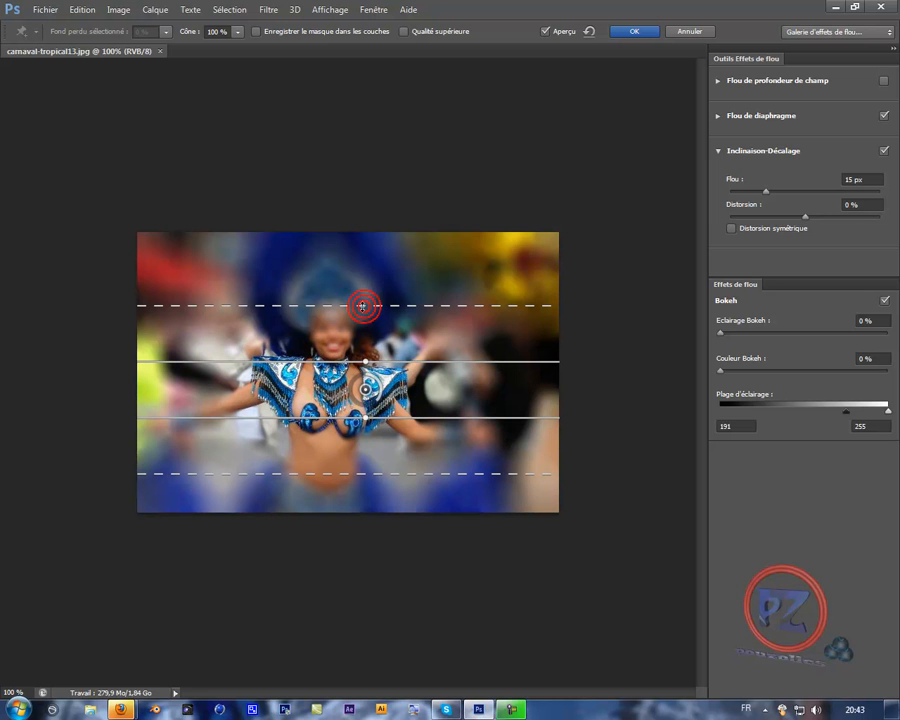
left_click_drag(363, 305, 361, 246)
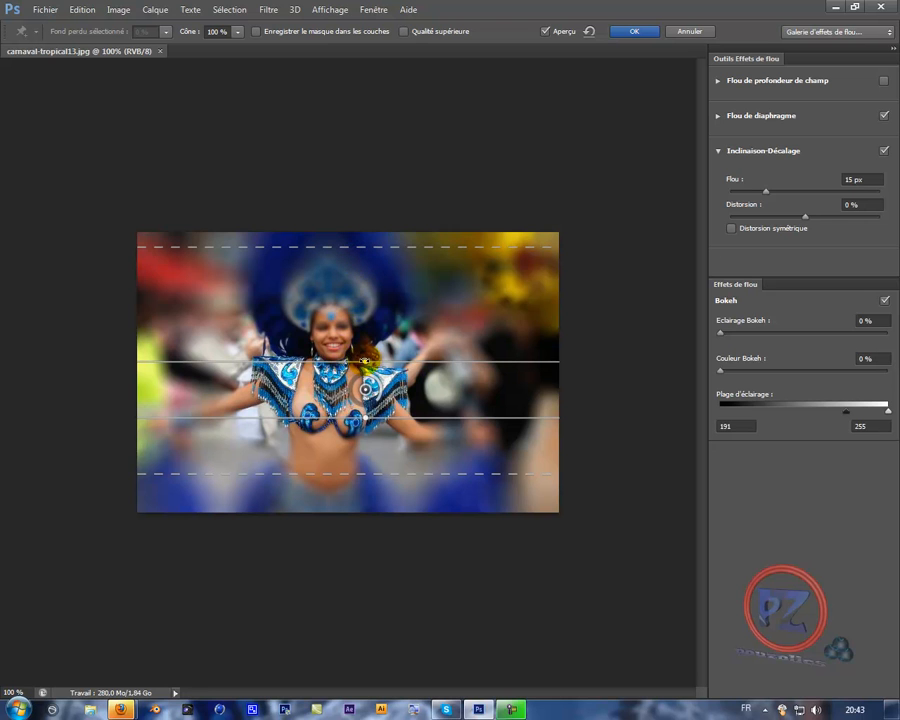
left_click_drag(363, 361, 395, 388)
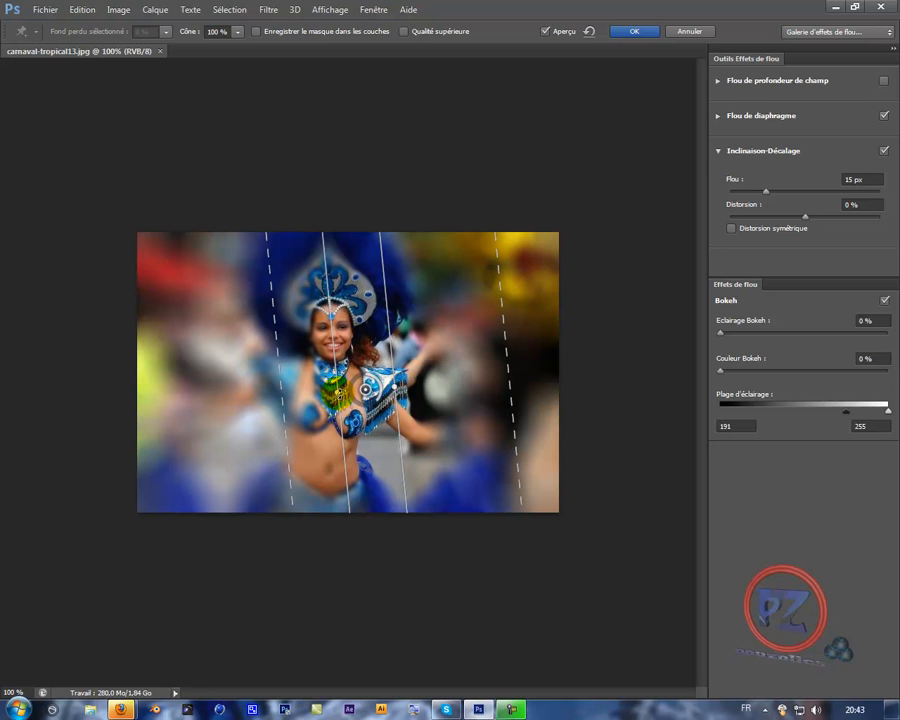
left_click_drag(337, 392, 297, 391)
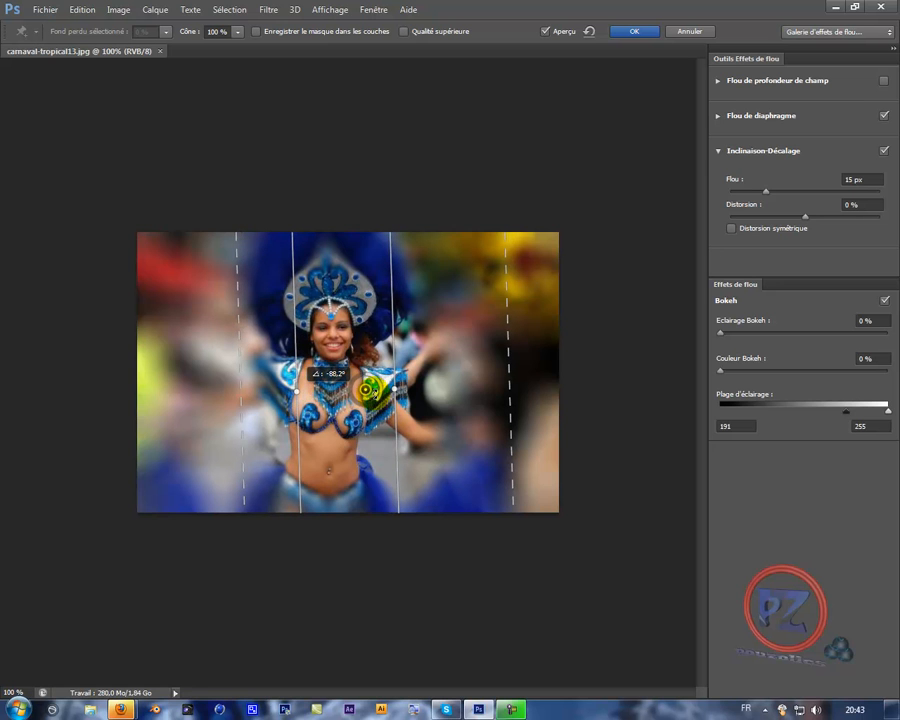
Lower the tilt-shift blur to 6 px and add a second pin on the dancer's shoulder with a slightly tilted, near-horizontal focus band.
left_click_drag(377, 391, 381, 392)
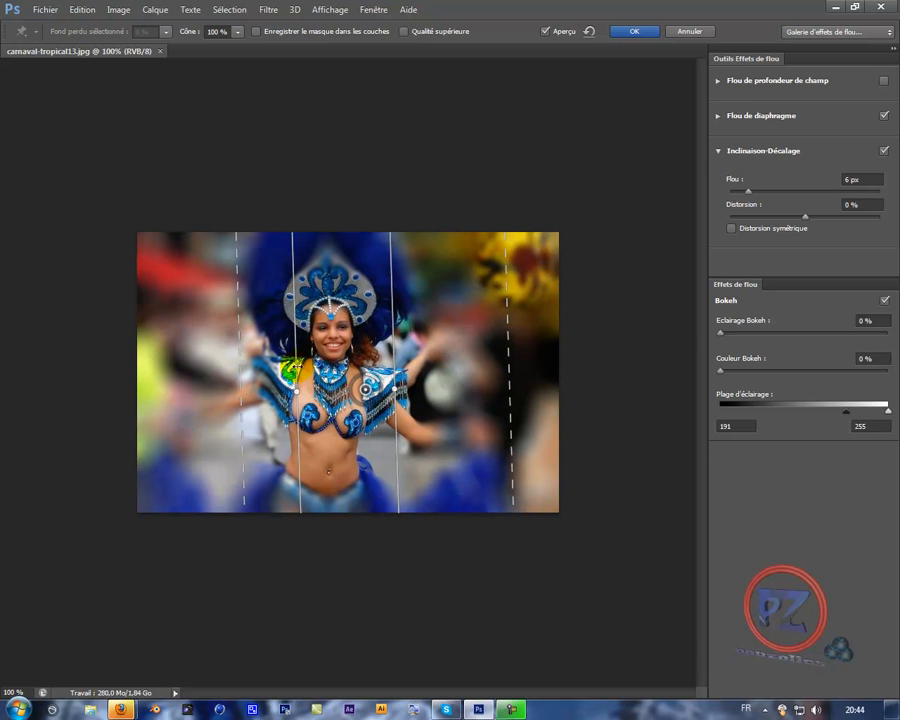
left_click(375, 277)
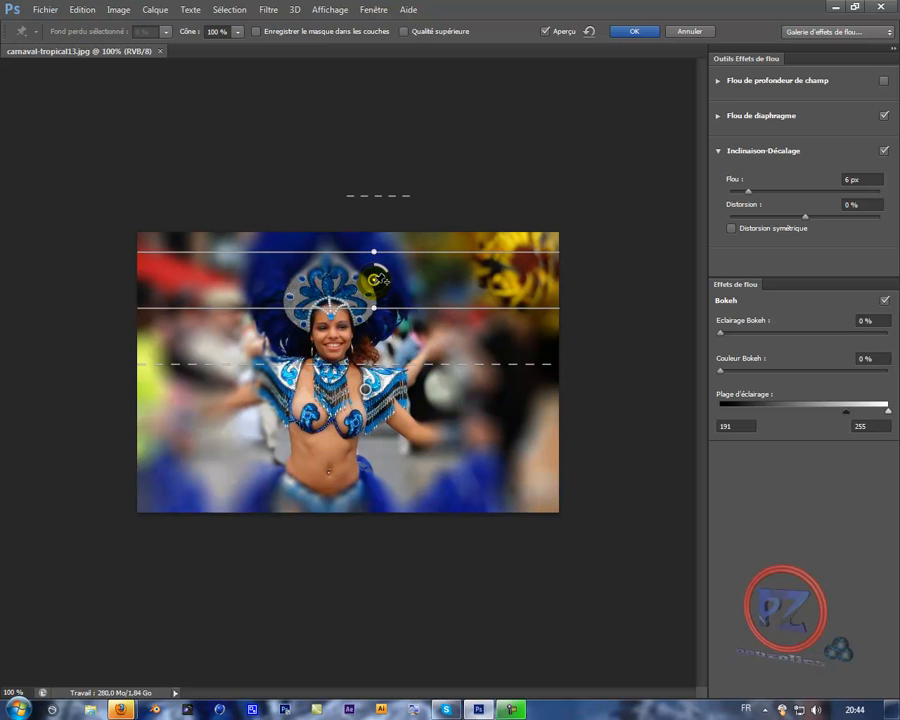
left_click_drag(375, 280, 385, 376)
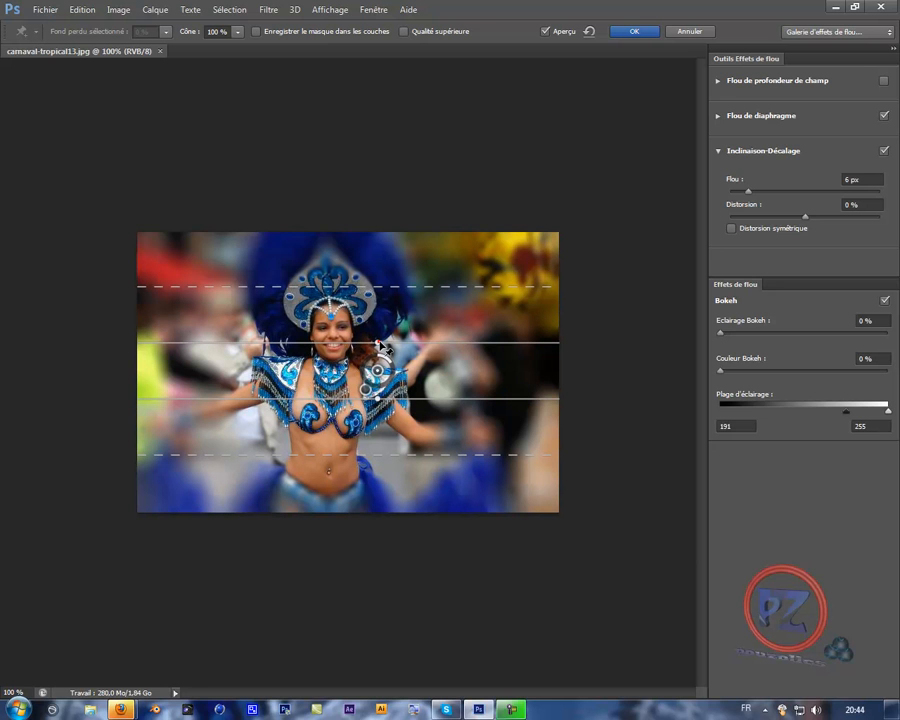
mouse_move(381, 346)
left_mouse_down()
mouse_move(401, 344)
mouse_move(378, 347)
left_mouse_up()
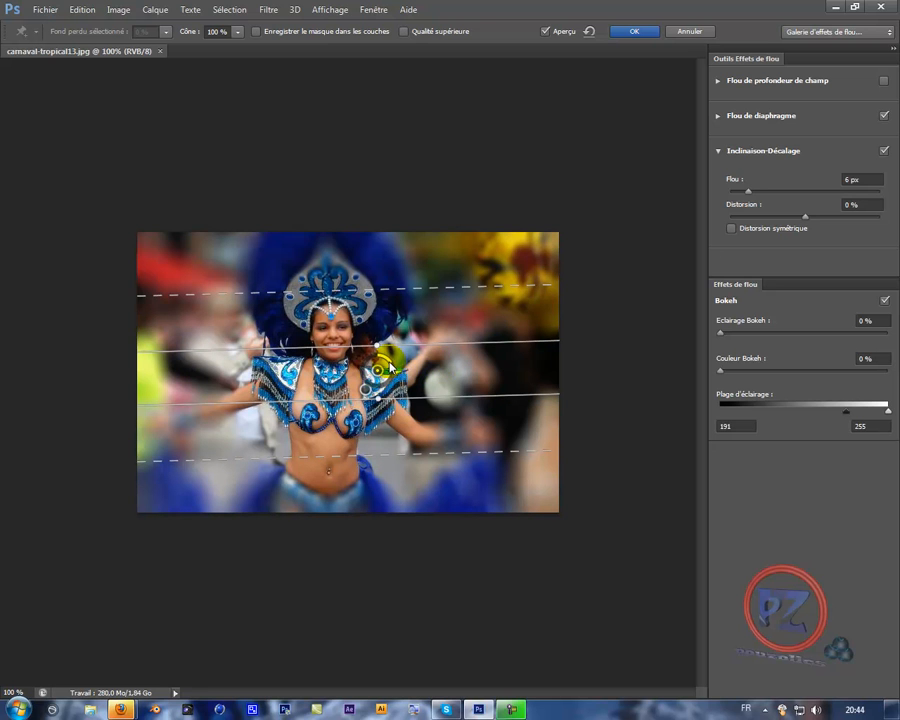
Adjust the blur strength of both tilt-shift pins, reducing the near-horizontal band's blur to 4 px.
left_click_drag(389, 366, 388, 366)
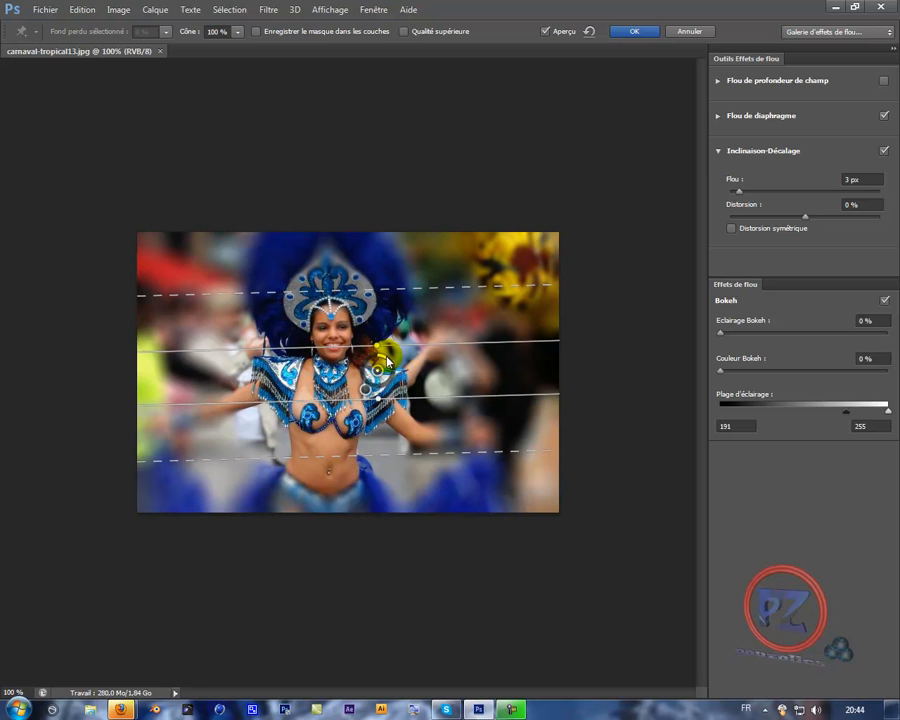
left_click(365, 389)
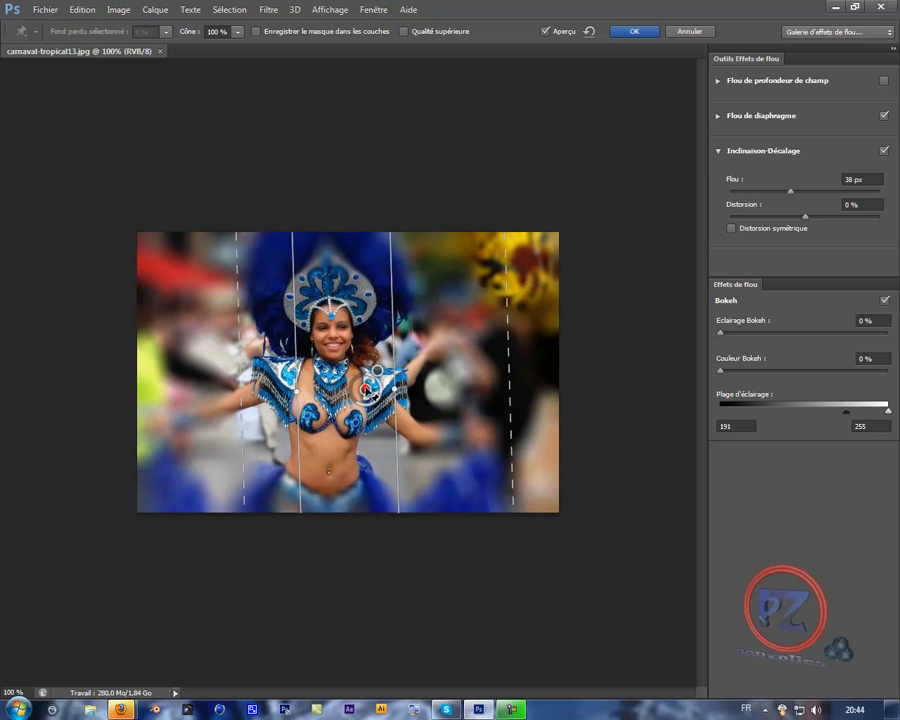
mouse_move(376, 378)
left_mouse_down()
mouse_move(371, 408)
mouse_move(380, 399)
left_mouse_up()
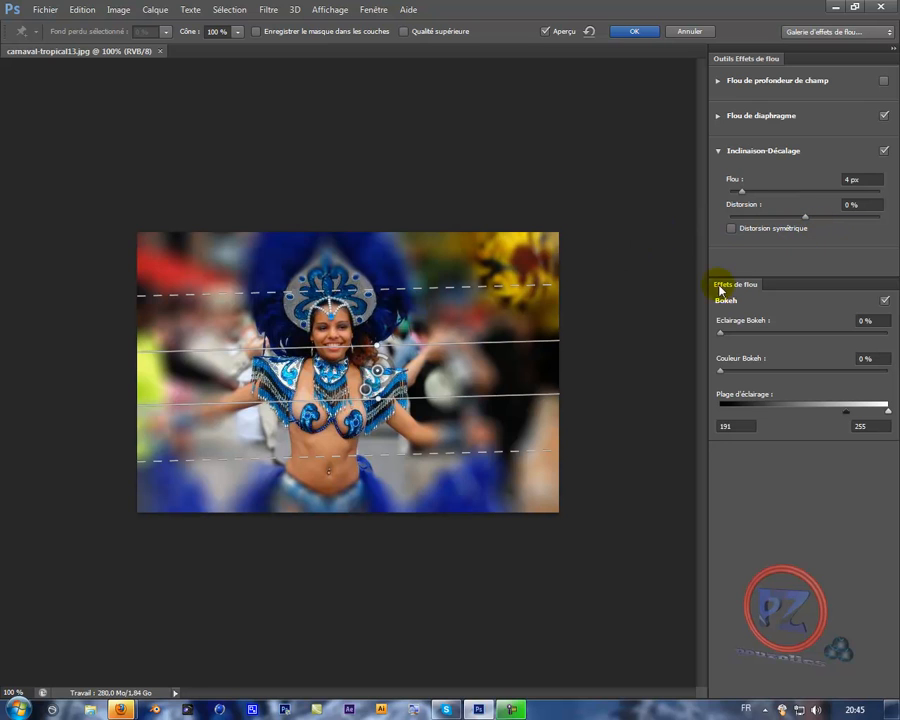
Set the Bokeh effect to 26 % Eclairage and 28 % Couleur, with a Plage d'éclairage of 77 to 105.
left_click(727, 335)
left_click_drag(731, 337, 748, 337)
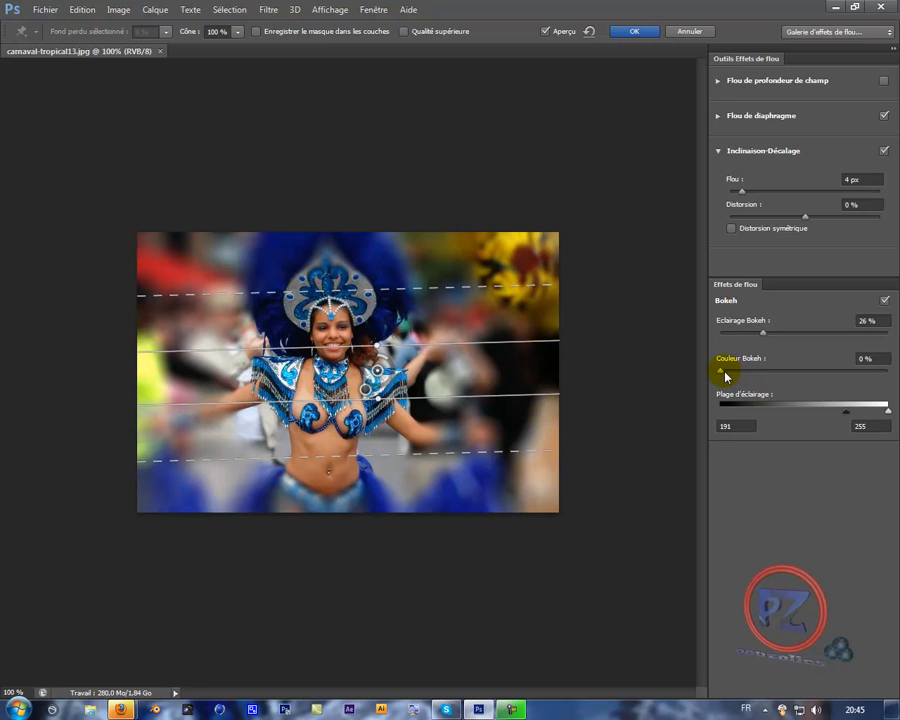
left_click_drag(722, 375, 768, 372)
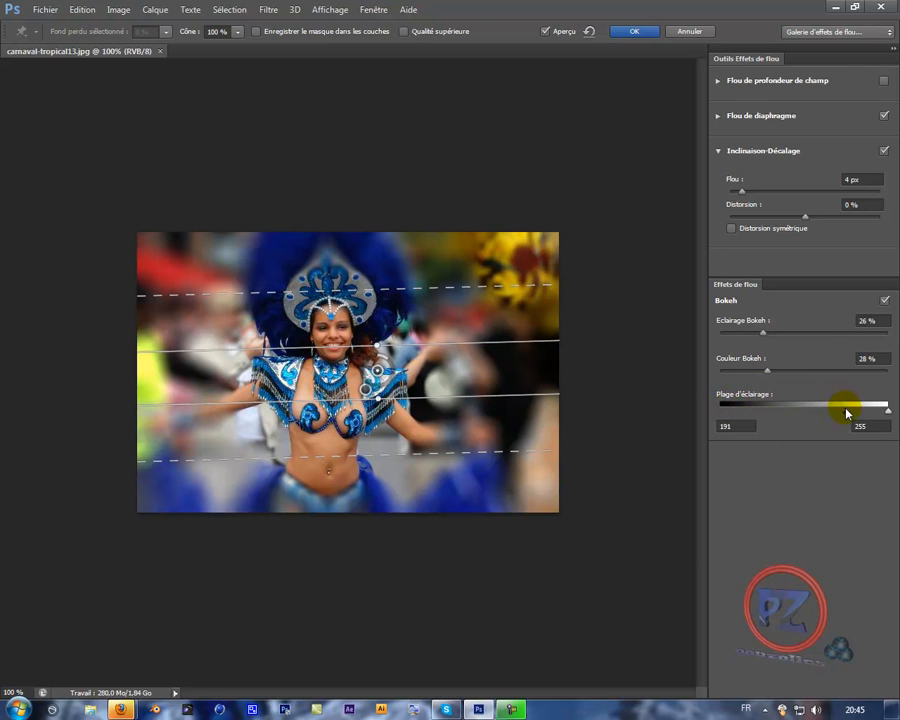
left_click_drag(846, 411, 771, 416)
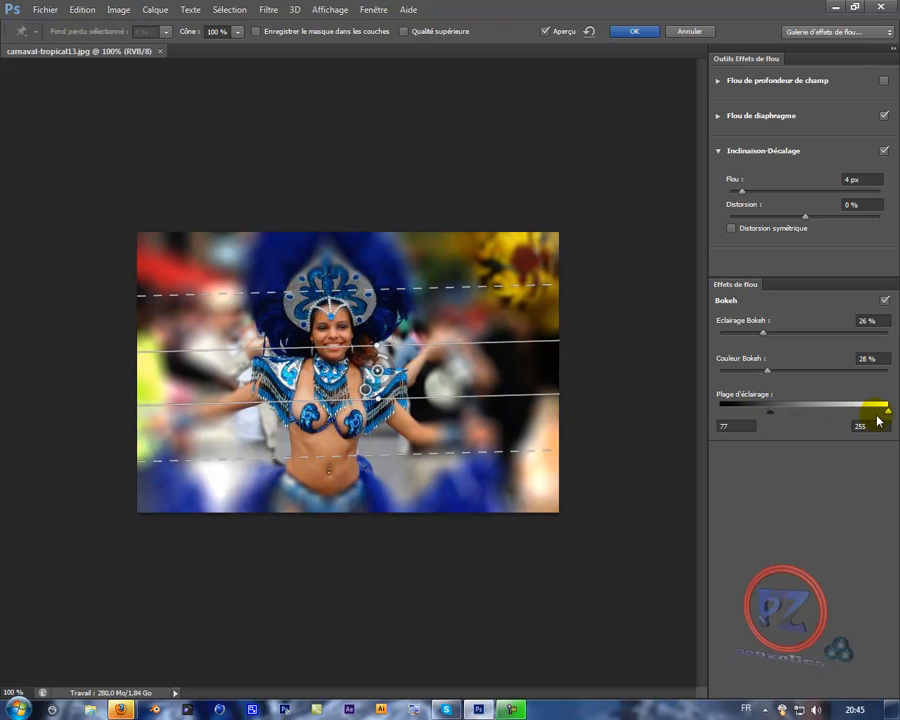
left_click_drag(889, 412, 792, 418)
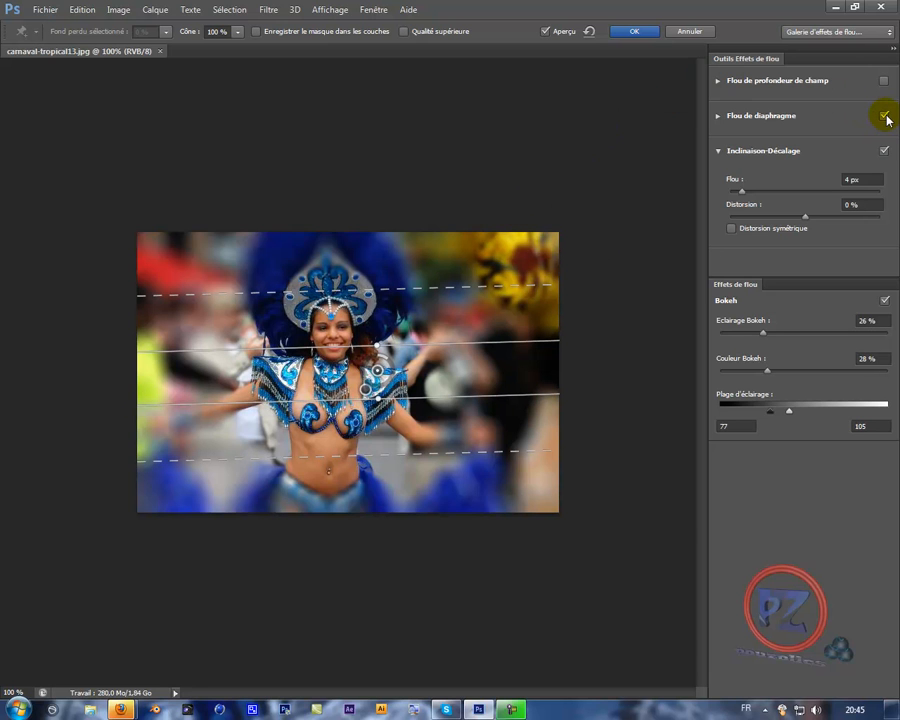
Turn off Flou de diaphragme and readjust the tilt-shift pins, raising the near-vertical band's blur to 35 px.
left_click(750, 151)
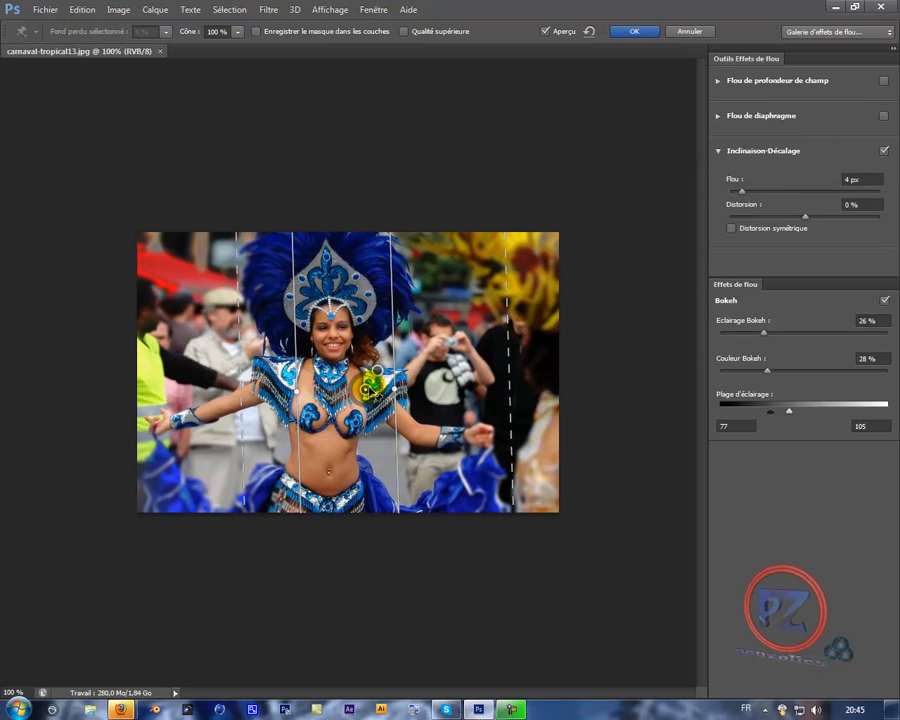
left_click(377, 373)
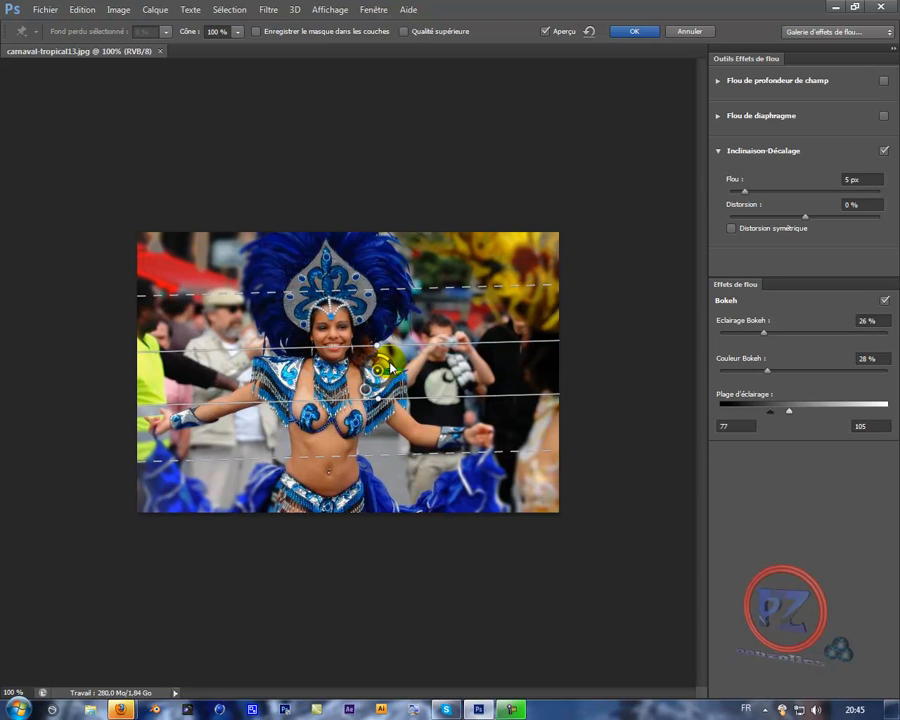
left_click_drag(391, 368, 396, 376)
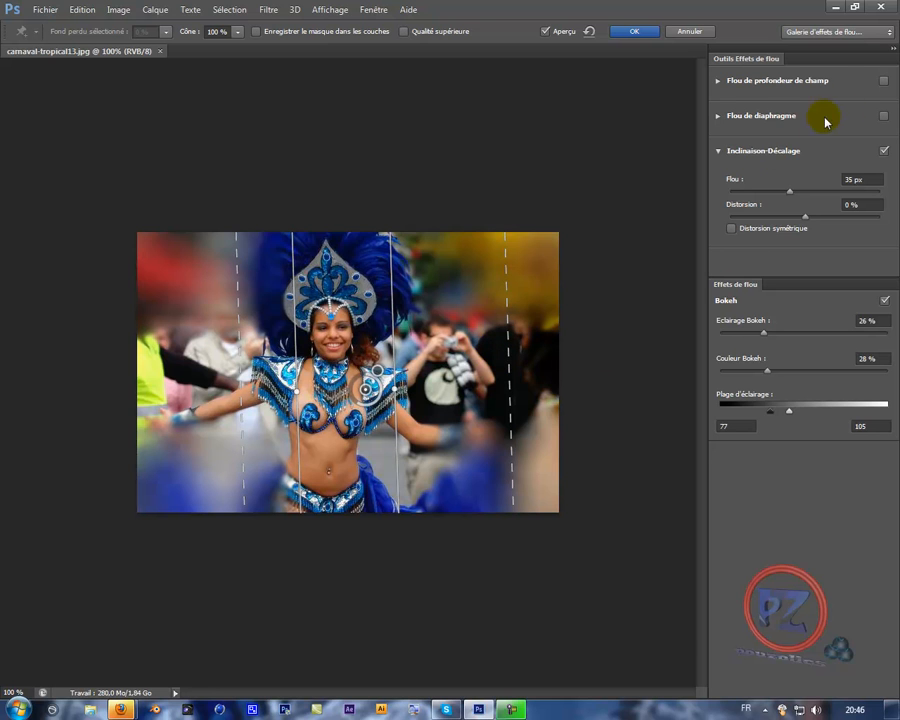
Turn Flou de diaphragme and Flou de profondeur de champ back on to combine all three blurs.
left_click(883, 117)
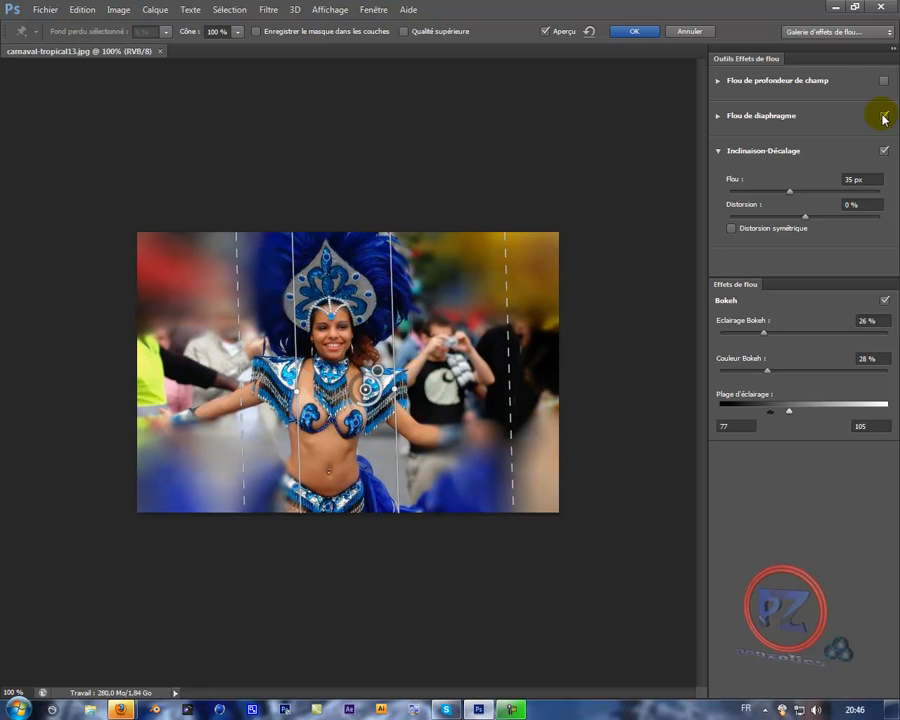
left_click(884, 81)
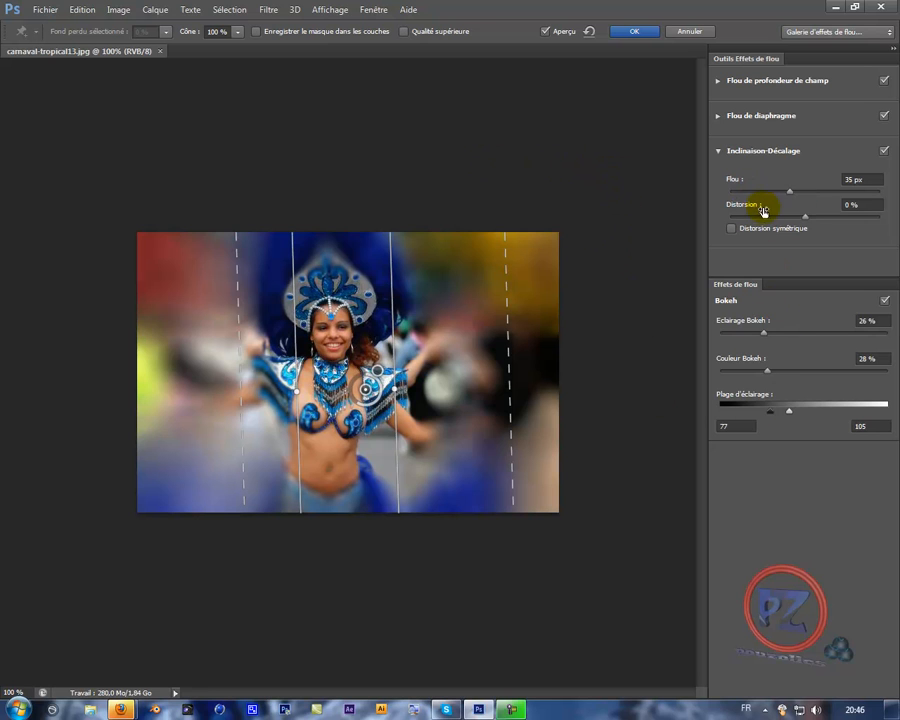
Enable Distorsion symétrique for the tilt-shift blur and keep only Inclinaison-Décalage active among the three blurs.
left_click(732, 229)
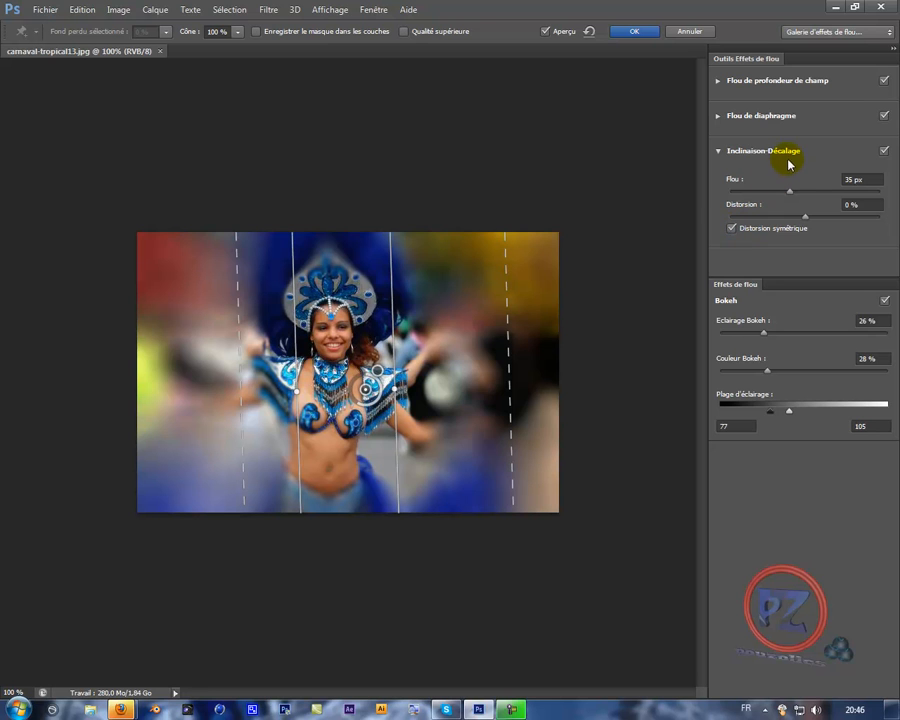
left_click(883, 116)
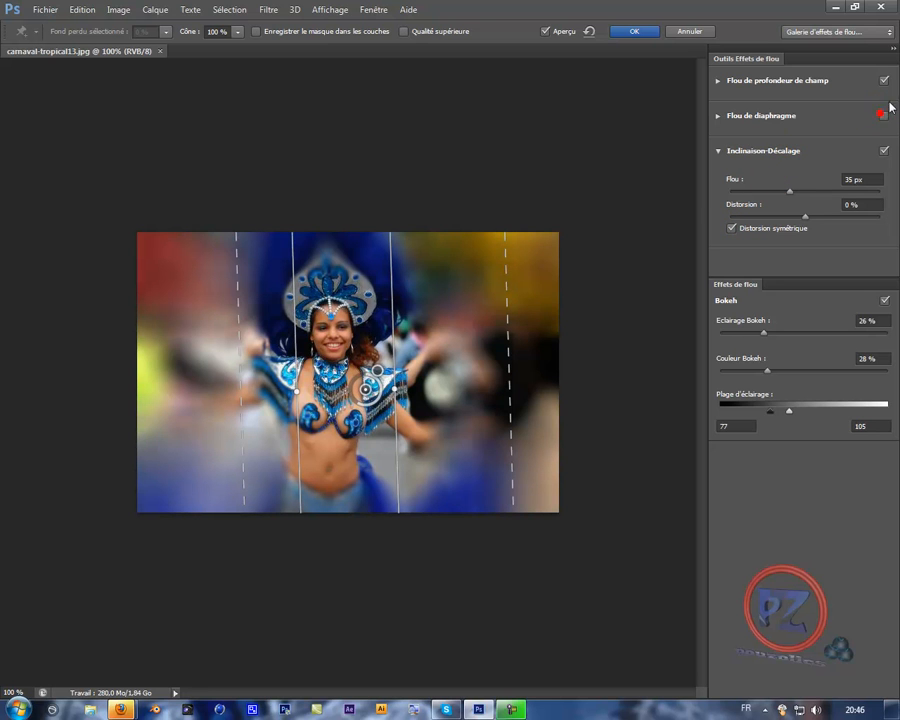
left_click(884, 80)
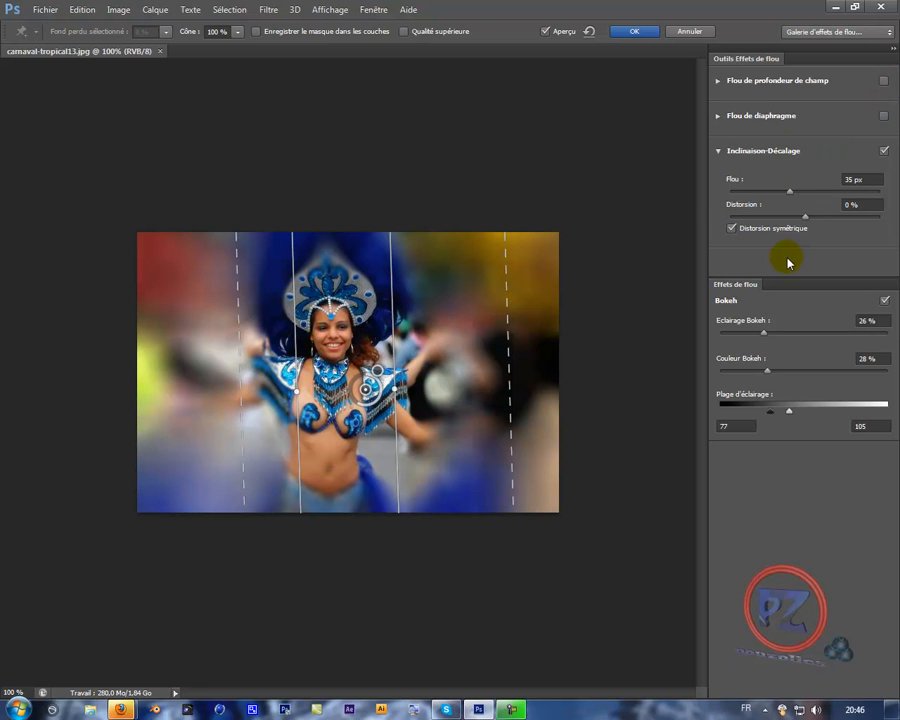
left_click(732, 229)
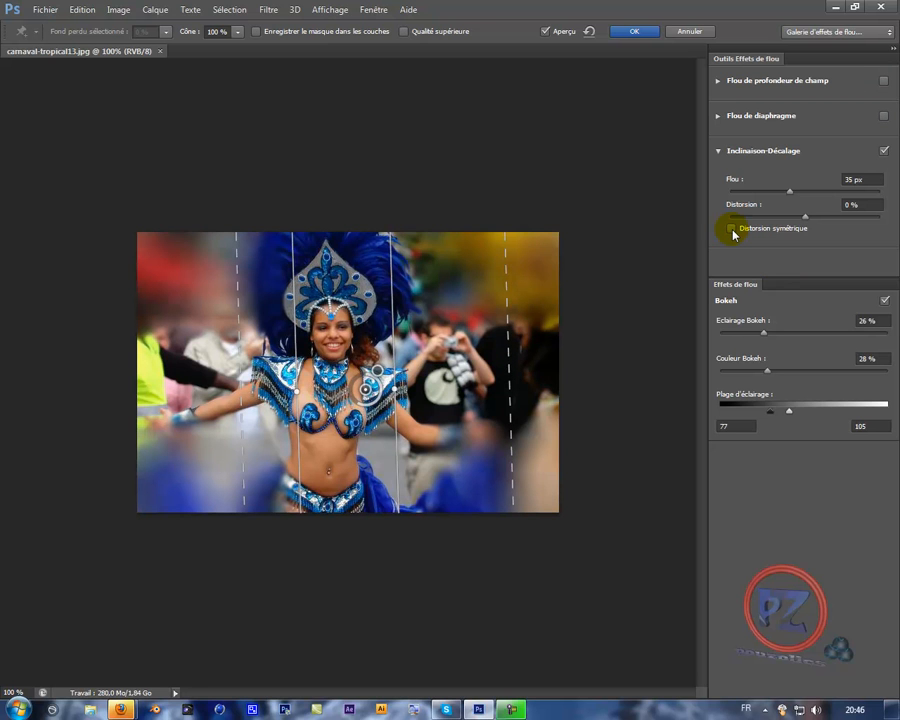
left_click(733, 229)
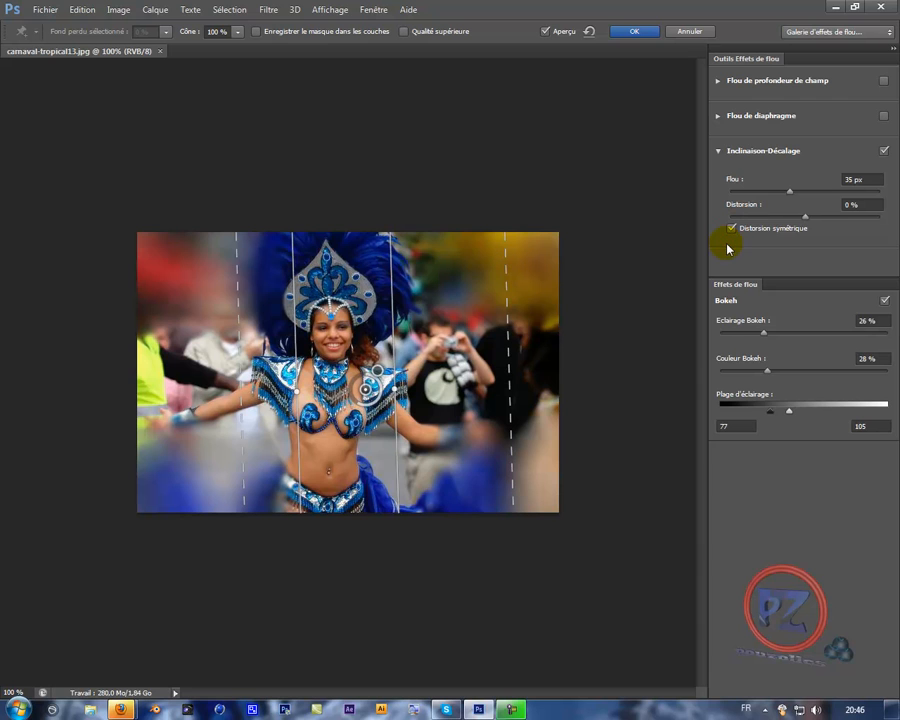